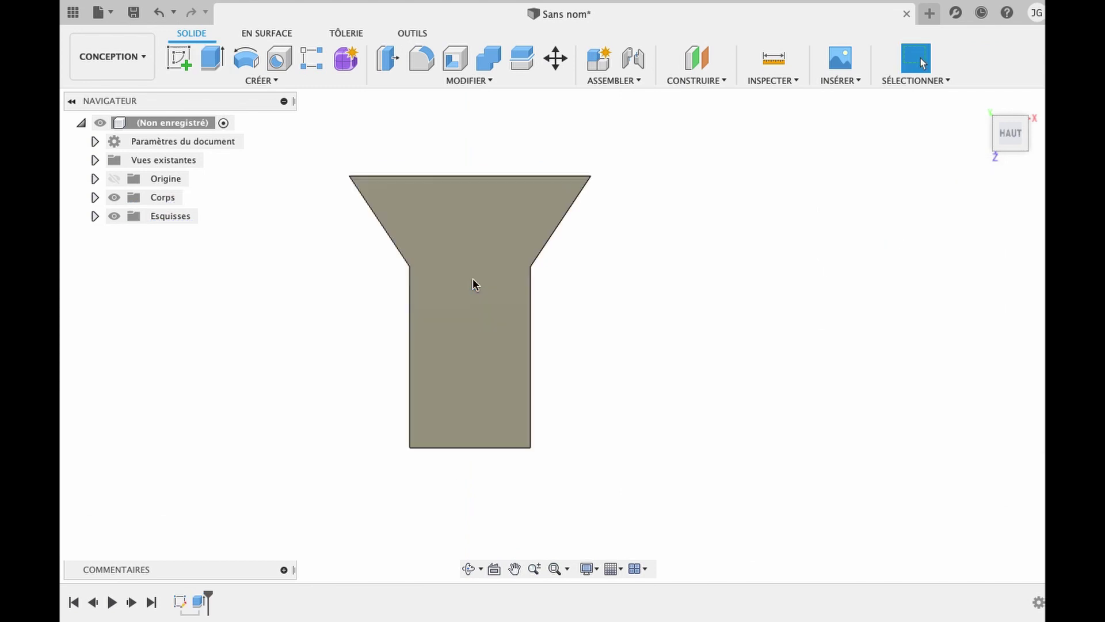
# Step: Start a new sketch on the large top face of the funnel-shaped plate
pyautogui.click(469, 569)
pyautogui.moveTo(471, 467); pyautogui.dragTo(473, 407)
pyautogui.press('Escape')
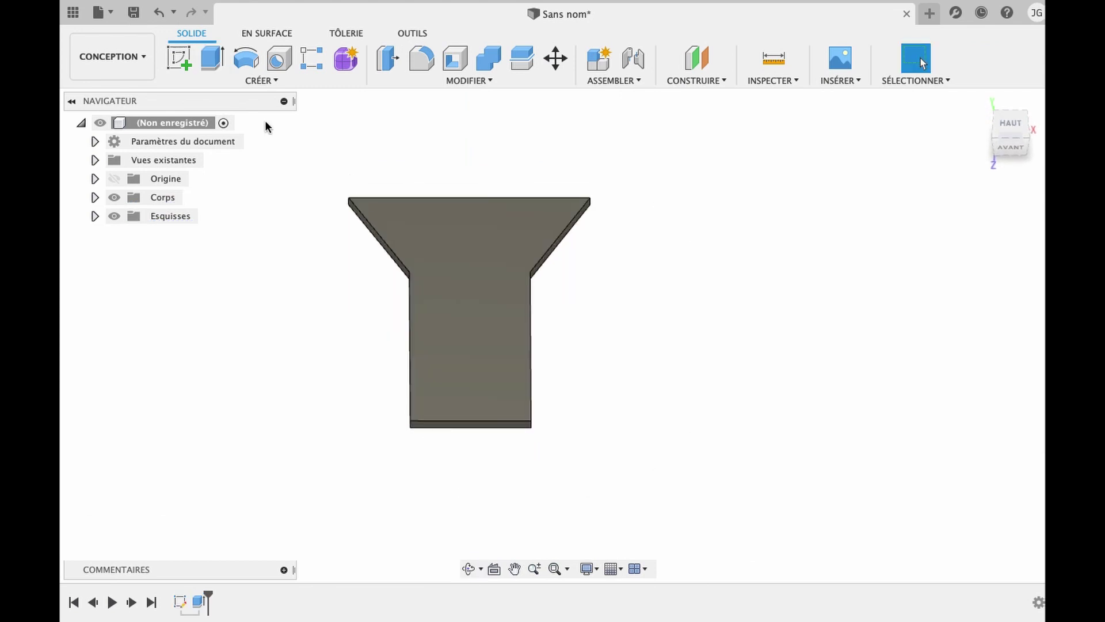
pyautogui.click(180, 58)
pyautogui.click(432, 309)
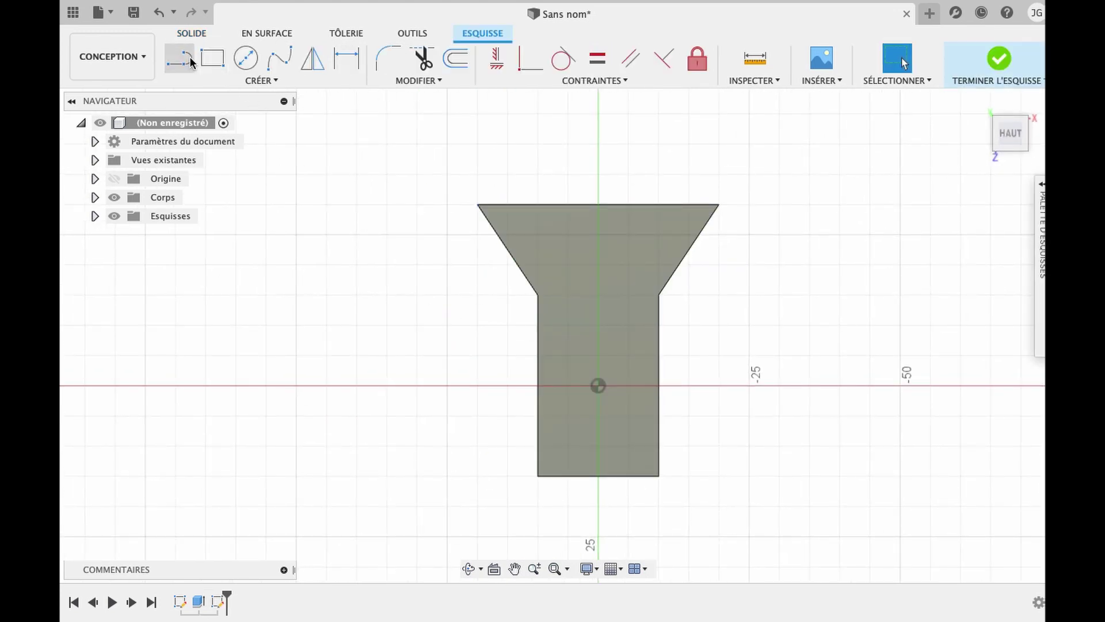
# Step: Draw a closed five-sided line outline with a flat upper edge and a downward point inside the plate's rectangular section
pyautogui.click(190, 58)
pyautogui.scroll(5, 598, 341)
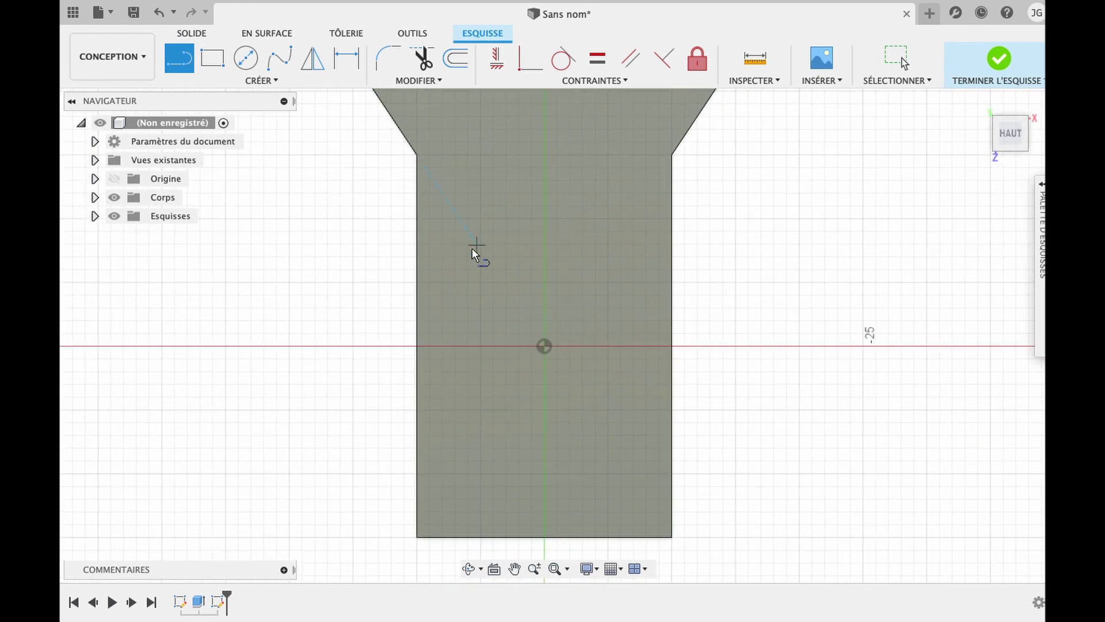
pyautogui.click(455, 230)
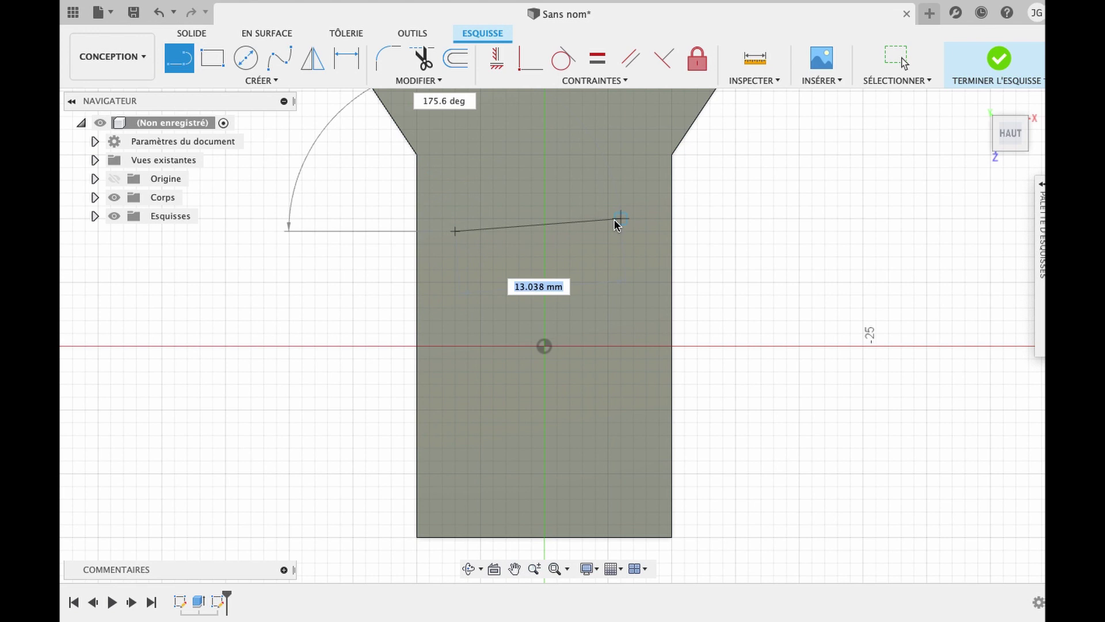
pyautogui.click(647, 232)
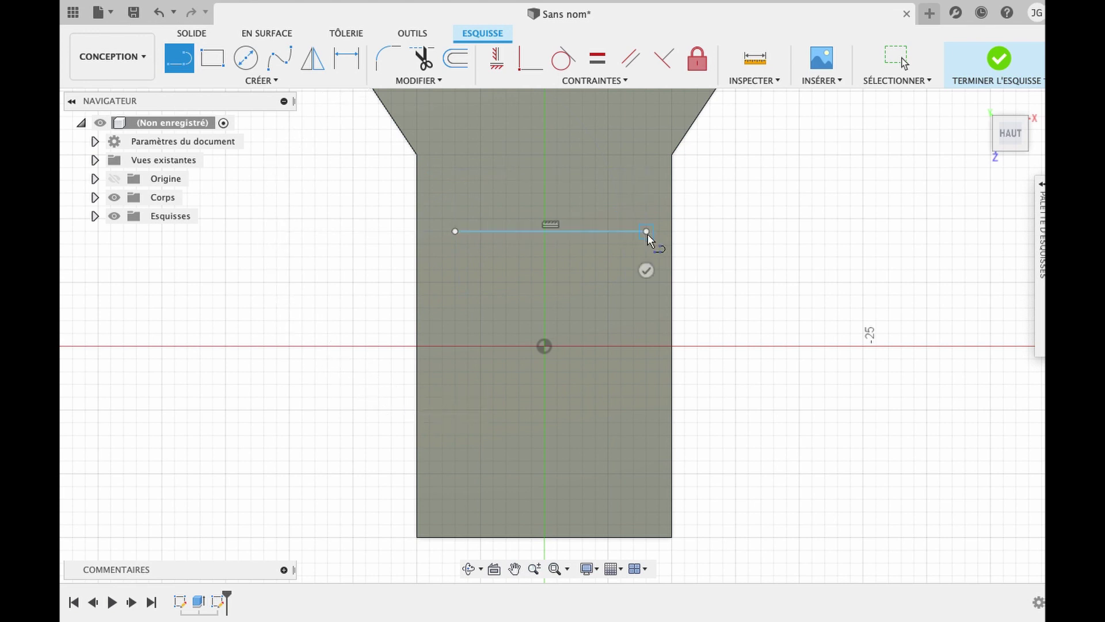
pyautogui.click(646, 423)
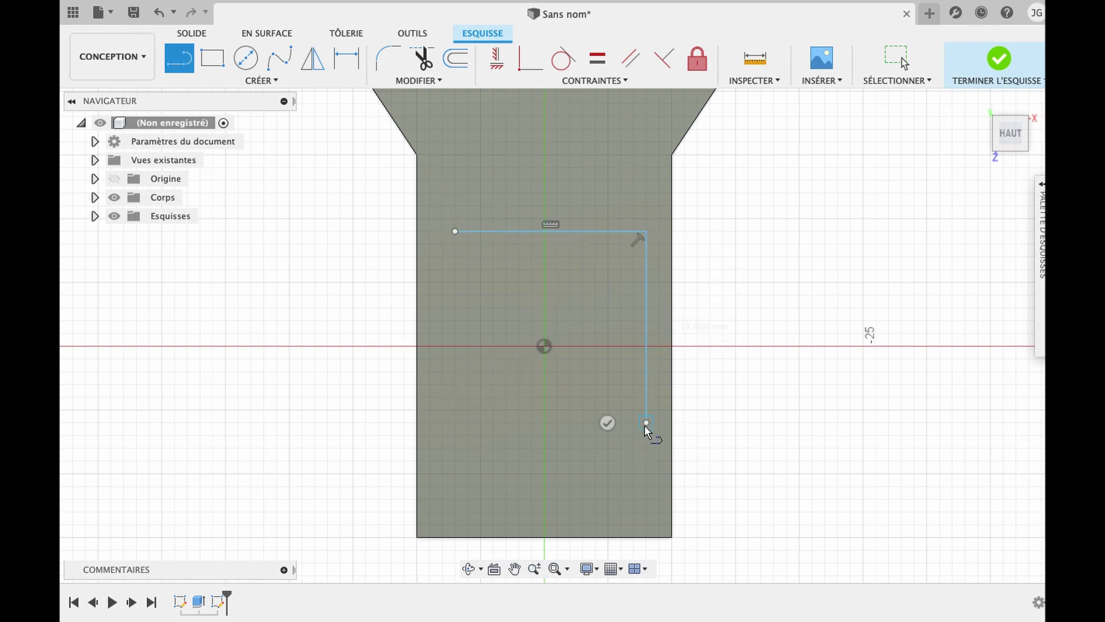
pyautogui.click(543, 475)
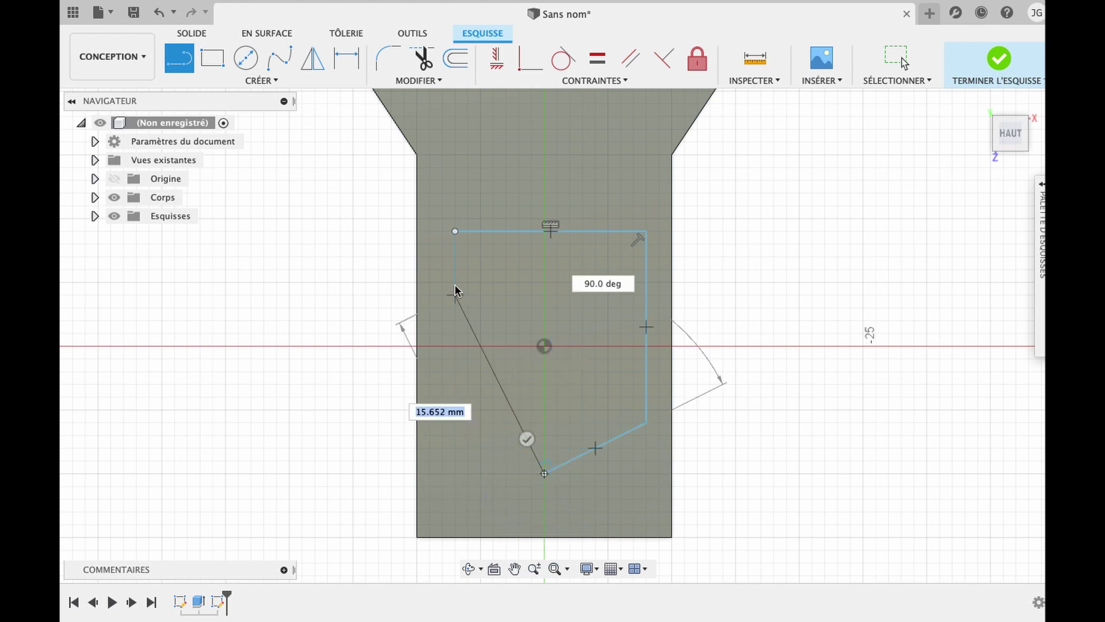
pyautogui.click(455, 424)
pyautogui.click(454, 423)
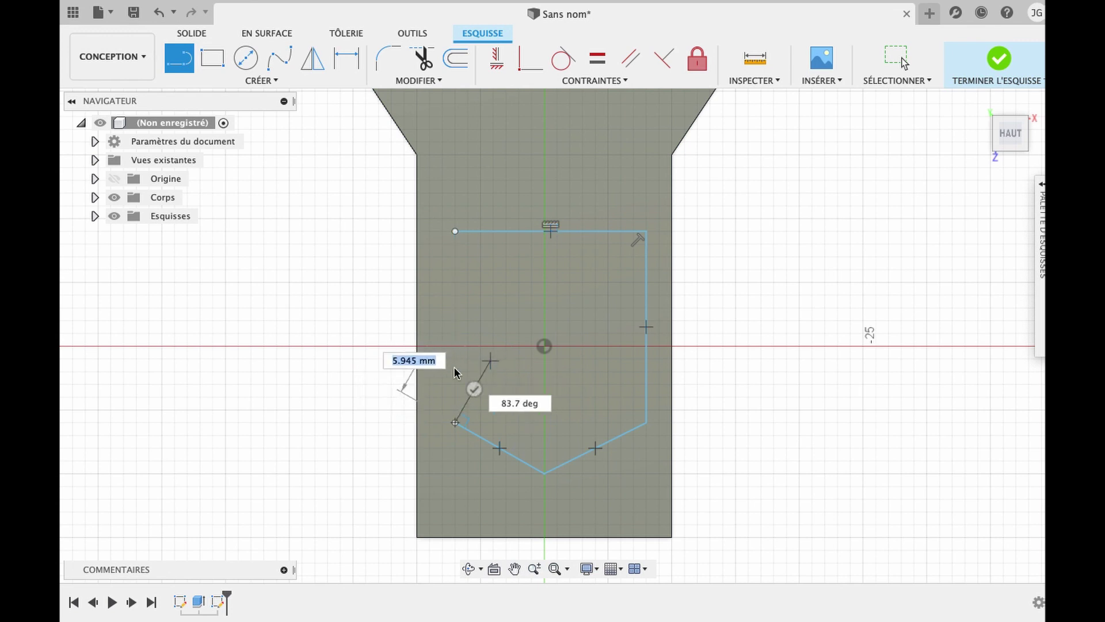
pyautogui.click(456, 231)
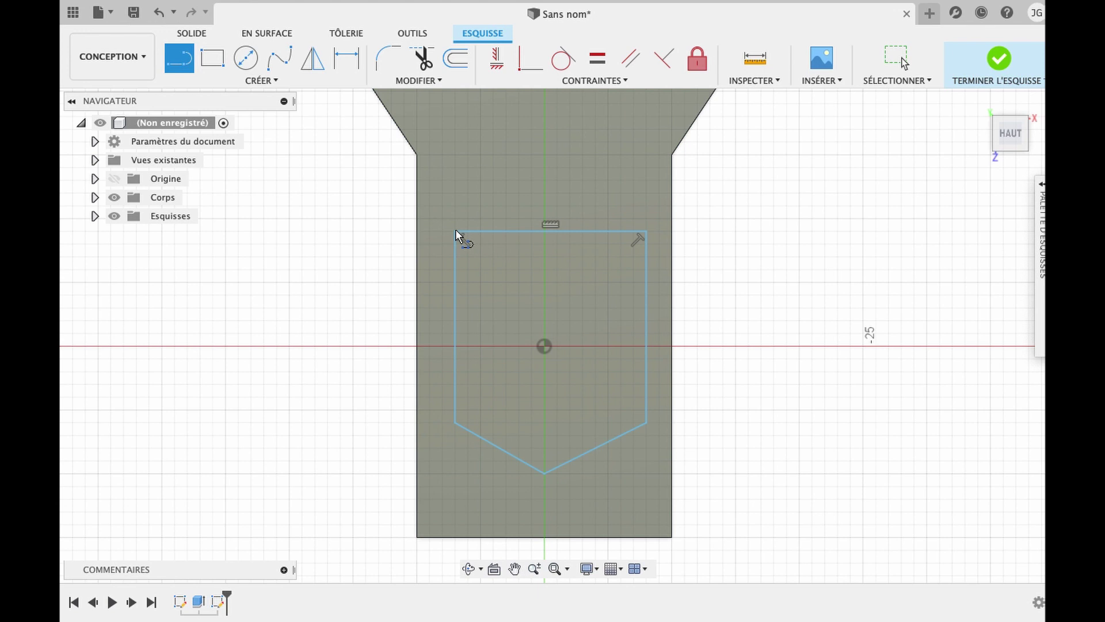
pyautogui.press('Escape')
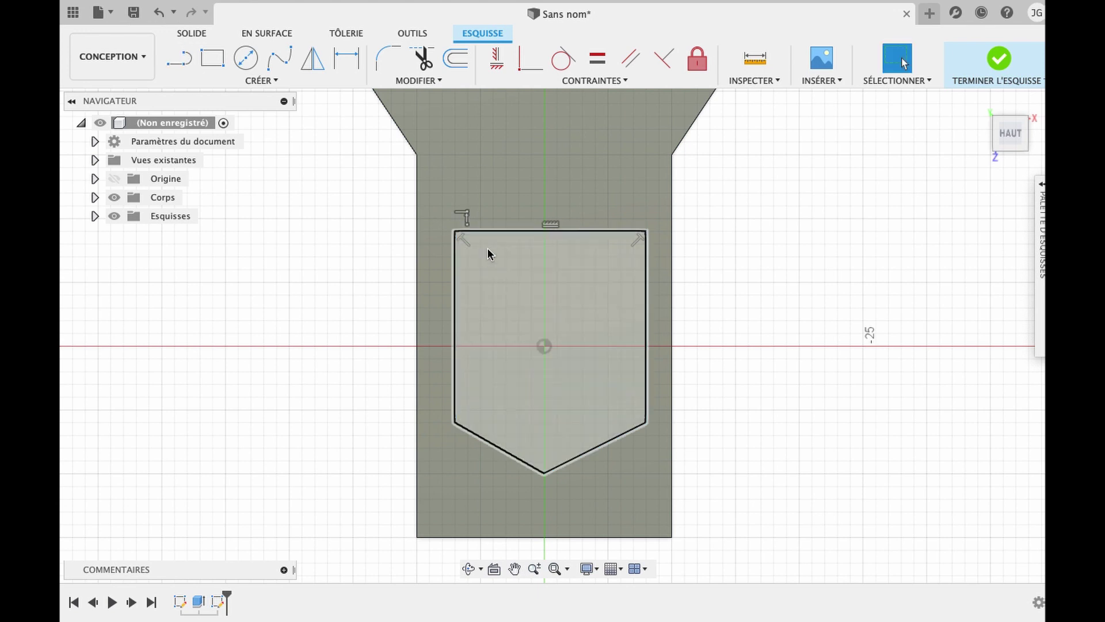
# Step: Offset the five-sided outline inward by 2 mm
pyautogui.click(492, 281)
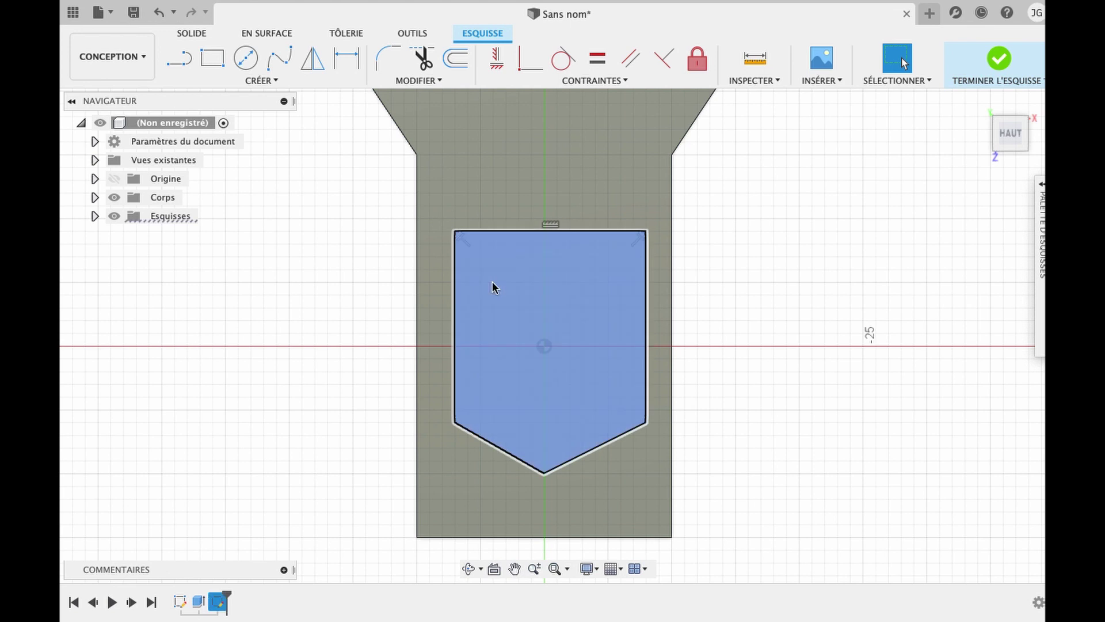
pyautogui.click(451, 65)
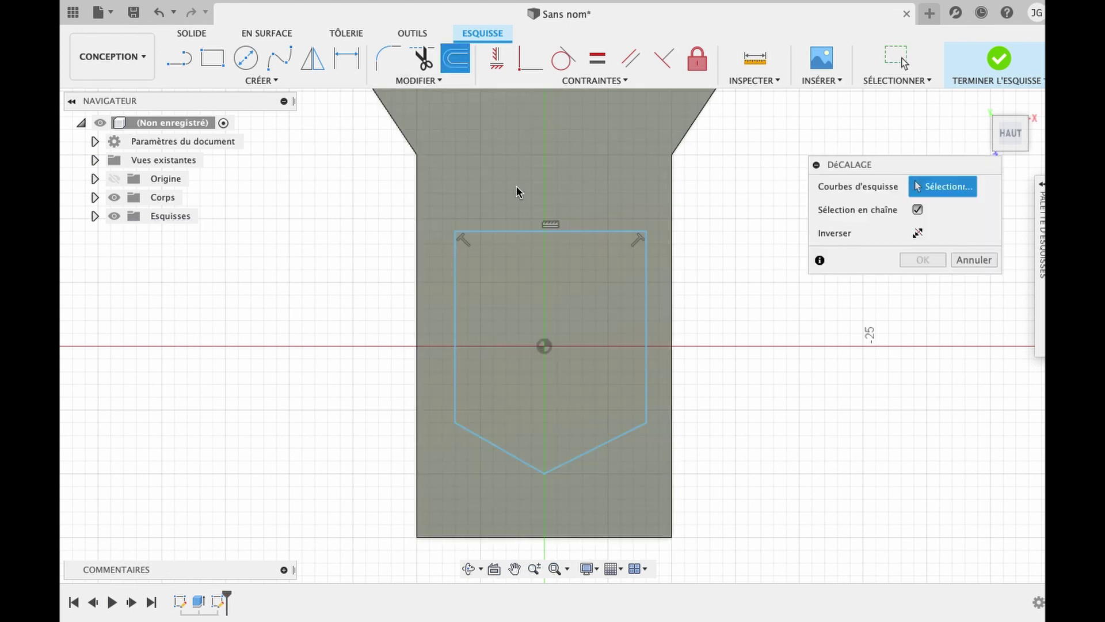
pyautogui.click(501, 234)
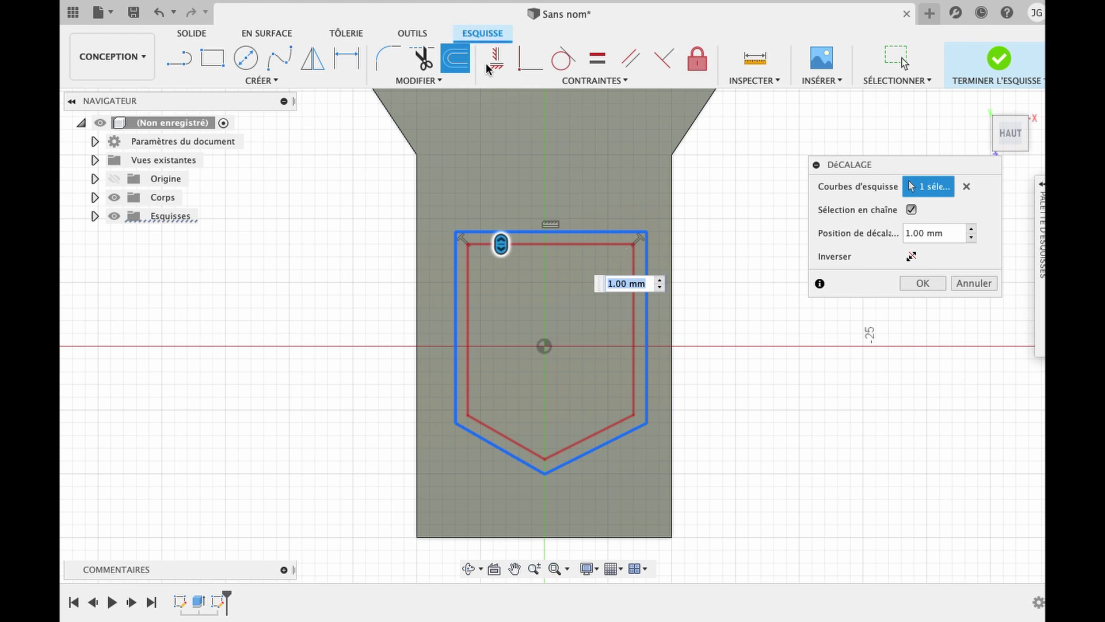
pyautogui.moveTo(503, 249); pyautogui.dragTo(502, 255)
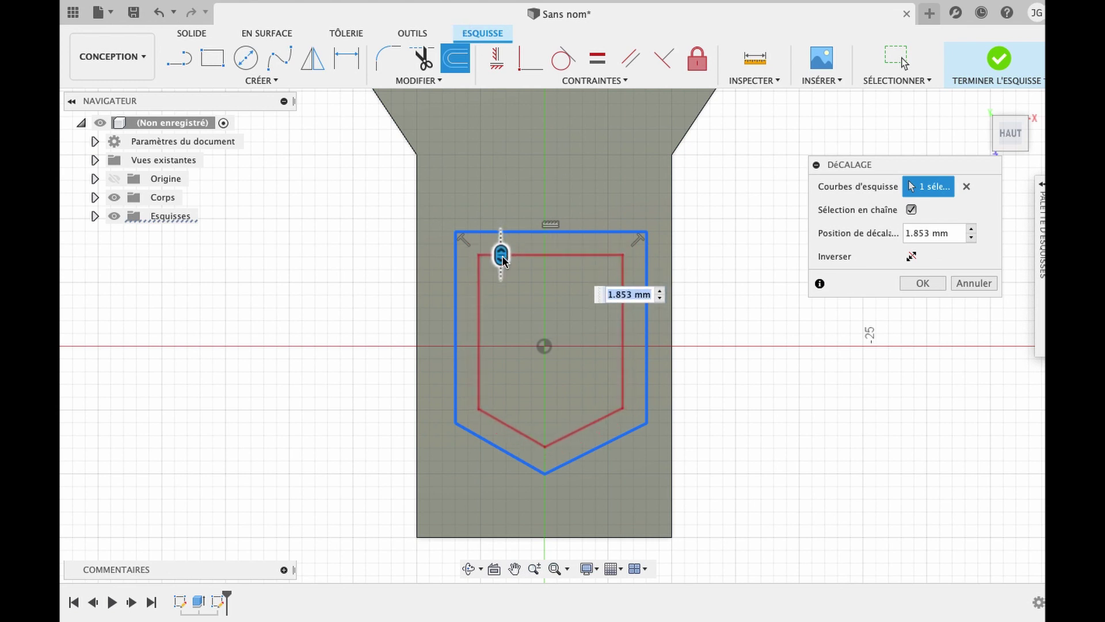
pyautogui.write('2')
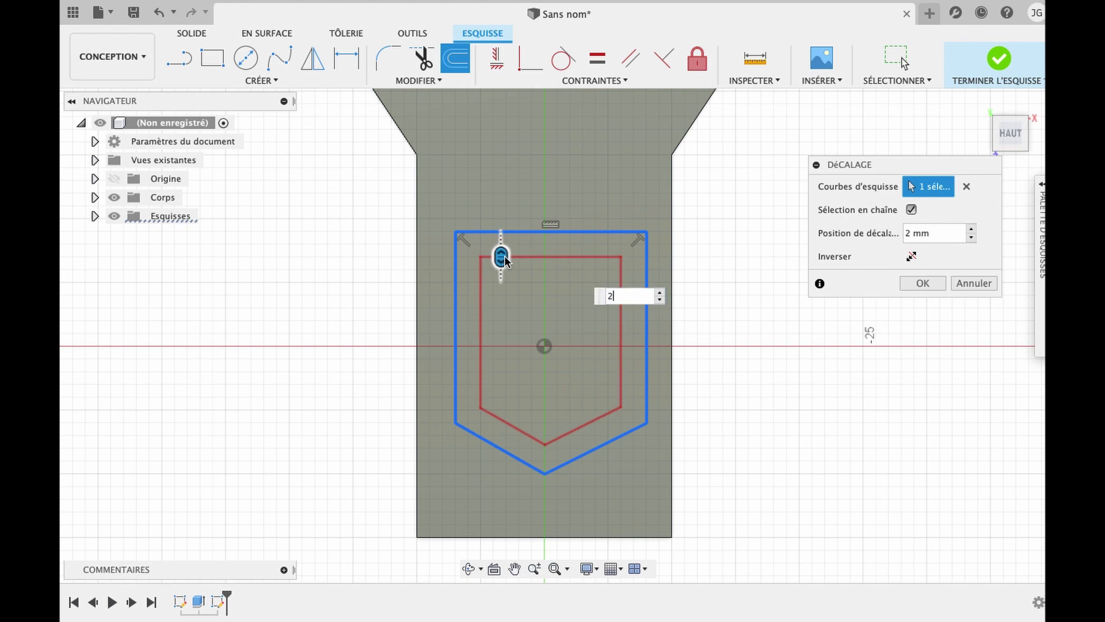
pyautogui.press('Return')
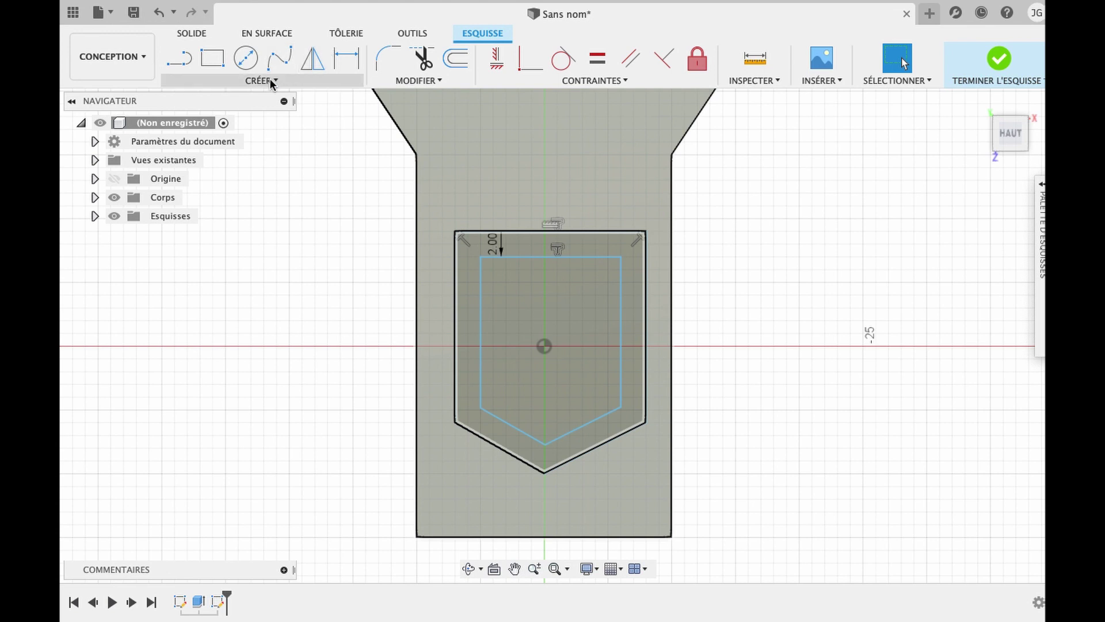
# Step: Draw two mirrored slanted lines joining the inner and outer outlines along their upper edges, leaving a bridge between them
pyautogui.press('l')
pyautogui.click(505, 256)
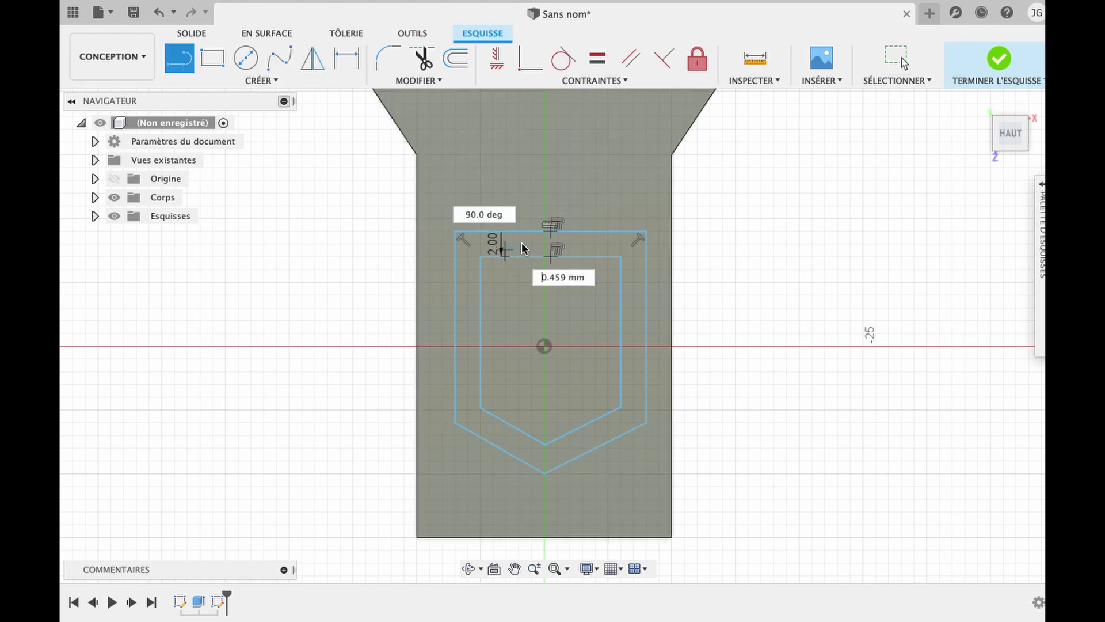
pyautogui.click(519, 233)
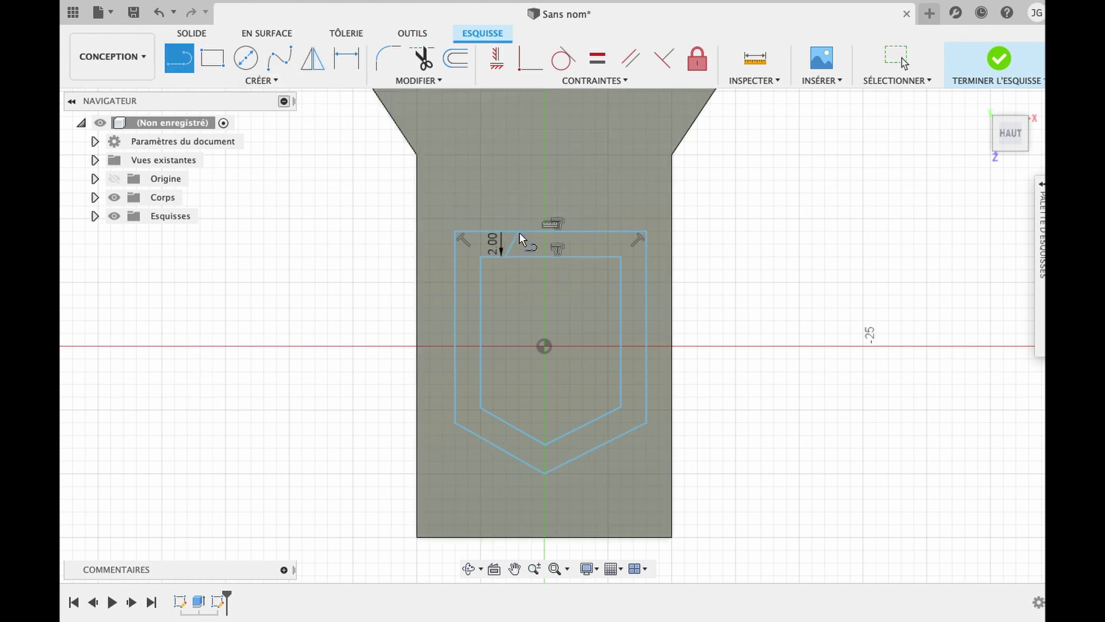
pyautogui.click(608, 257)
pyautogui.click(596, 232)
pyautogui.press('Escape')
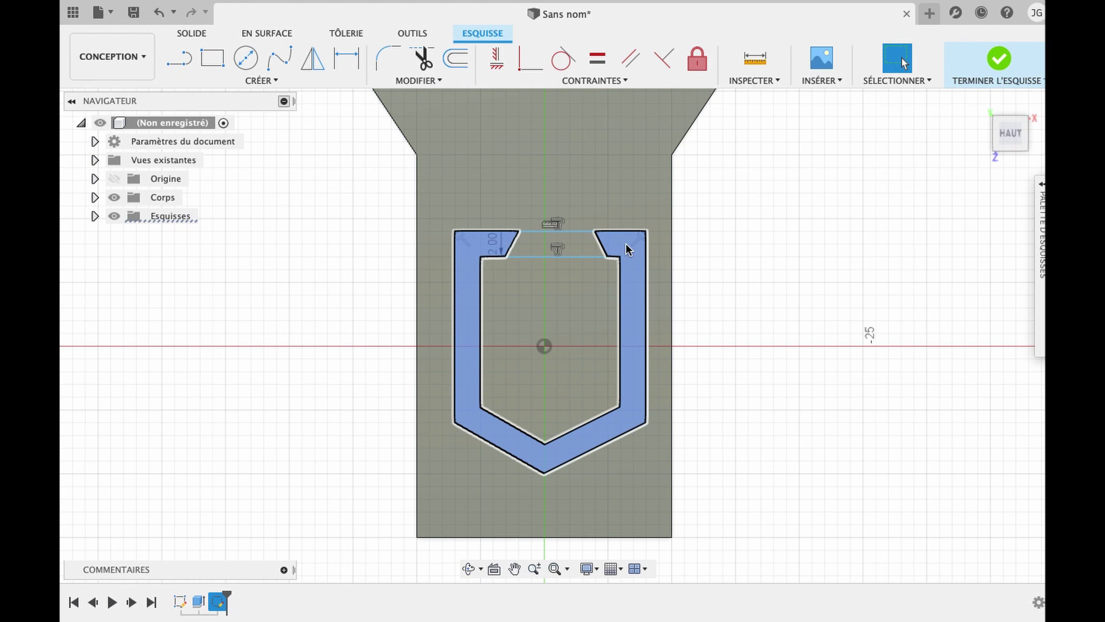
# Step: Extrude the U-shaped band between the outlines by -2 mm to cut it out of the plate
pyautogui.click(626, 245)
pyautogui.write('e')
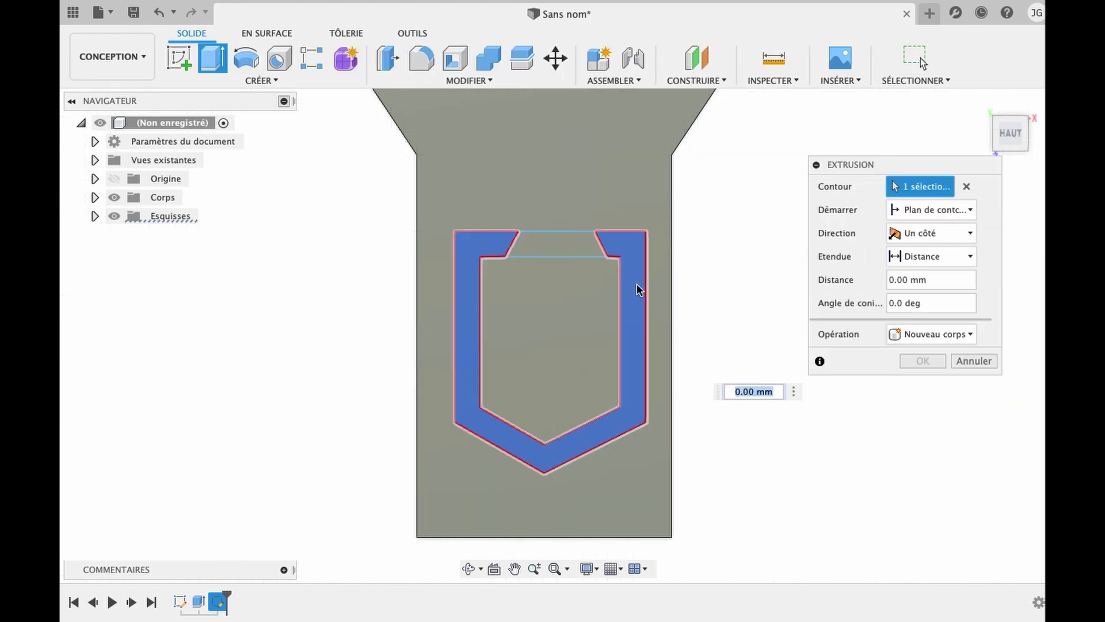
pyautogui.write('-2')
pyautogui.press('Return')
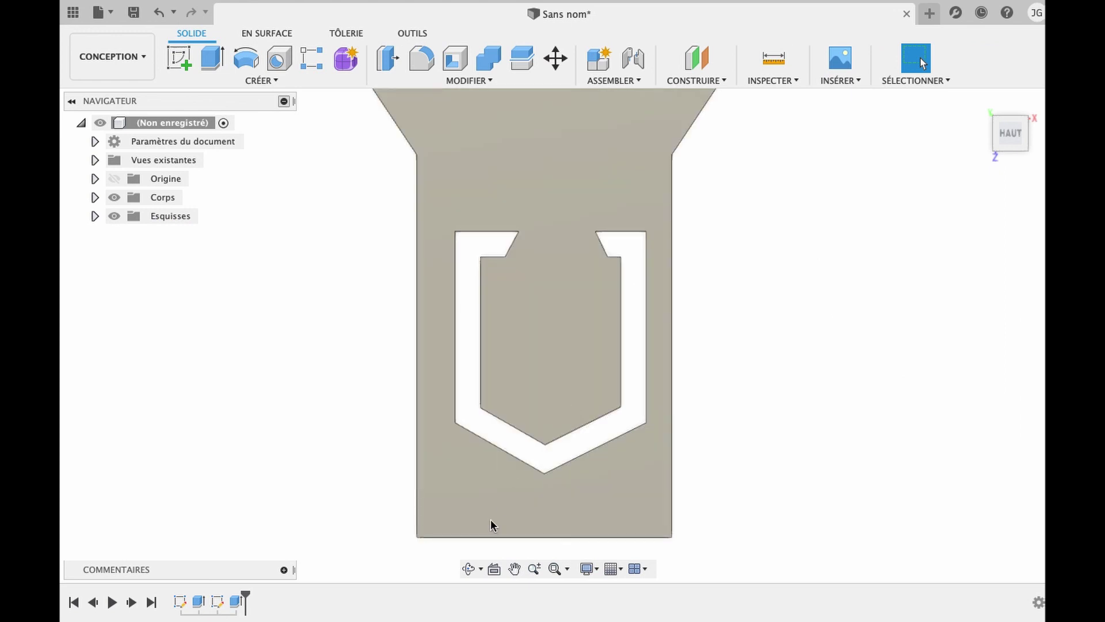
# Step: Extrude the plate's whole top face by -0.5 mm as a cut to thin the plate
pyautogui.click(468, 569)
pyautogui.moveTo(545, 402); pyautogui.dragTo(546, 356)
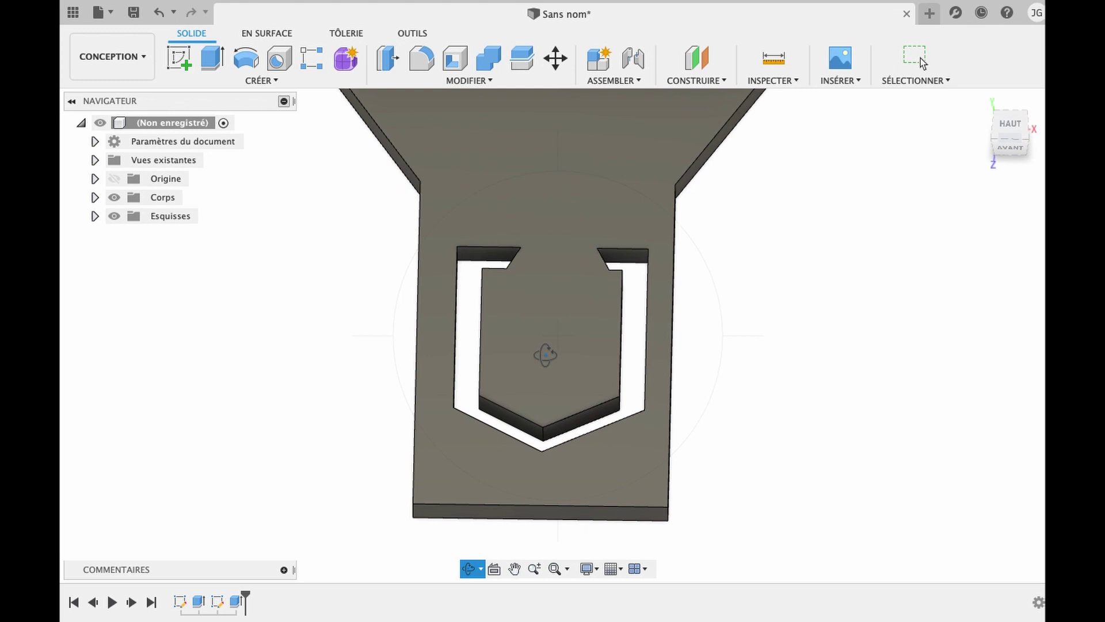
pyautogui.press('Escape')
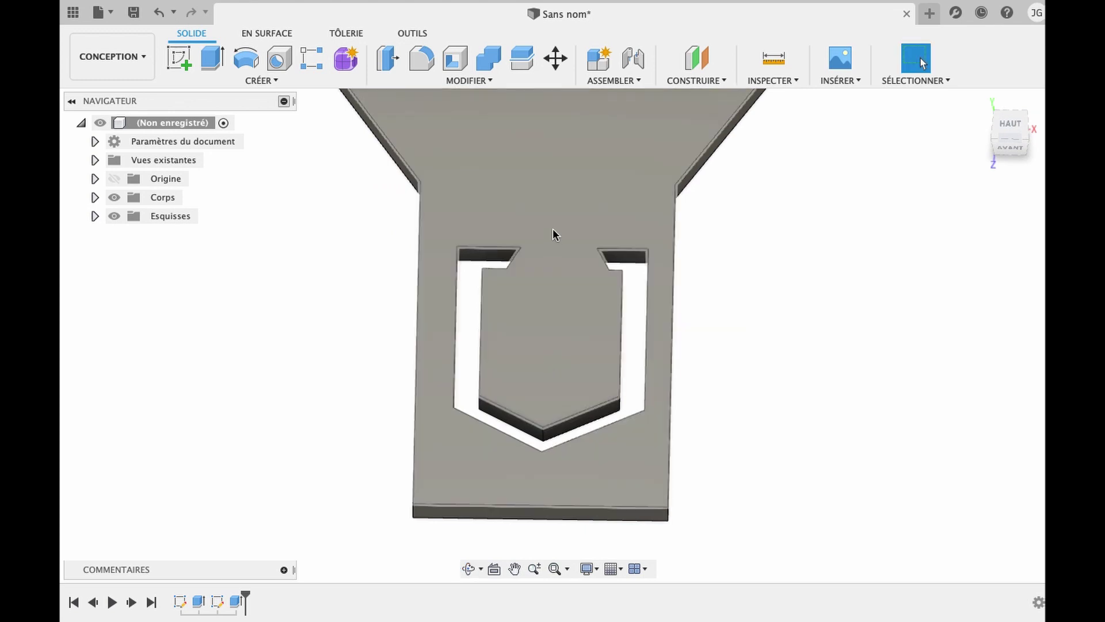
pyautogui.click(552, 213)
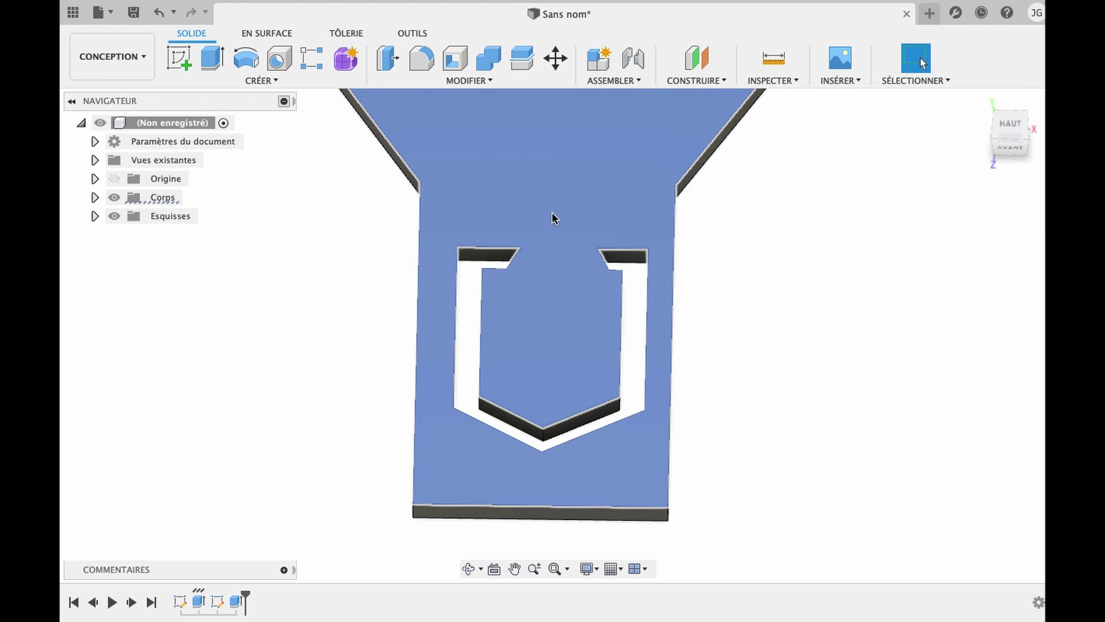
pyautogui.write('e')
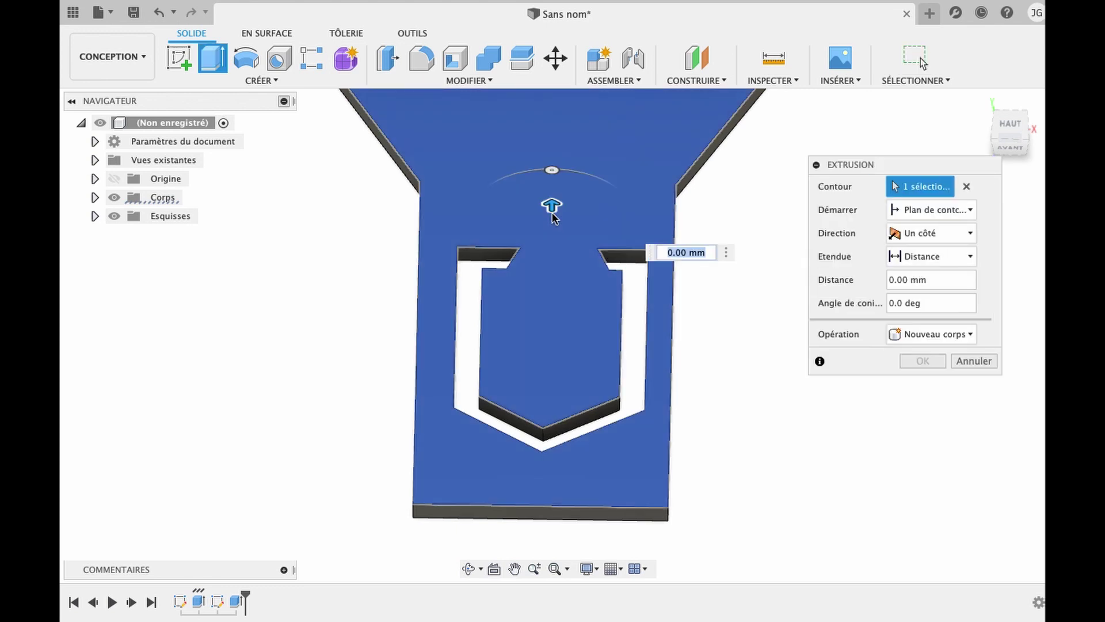
pyautogui.write('-0,5')
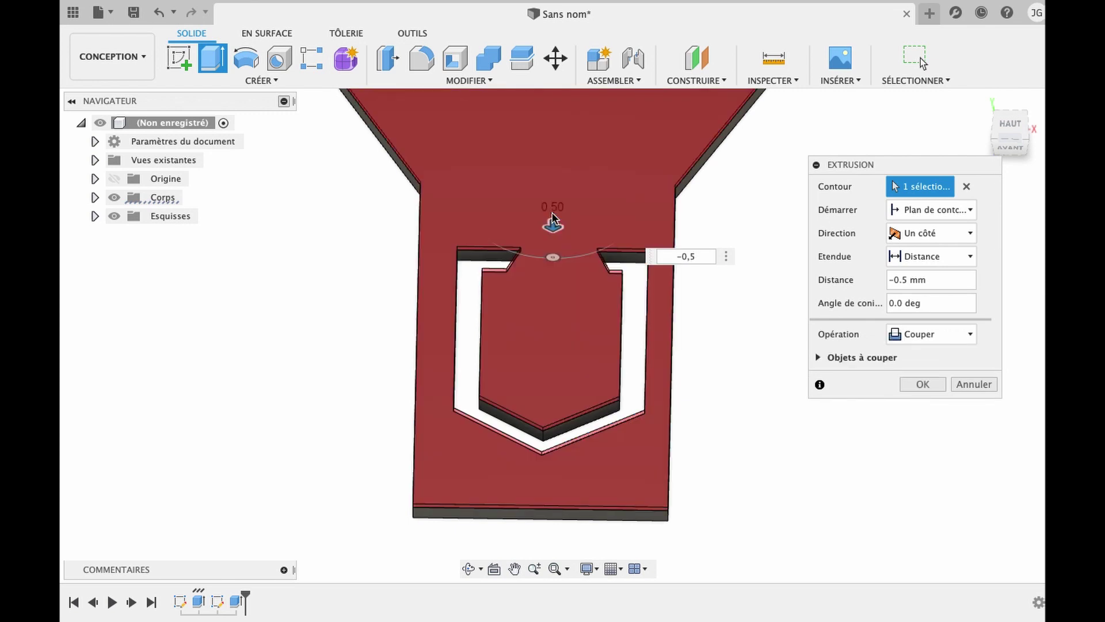
pyautogui.press('Return')
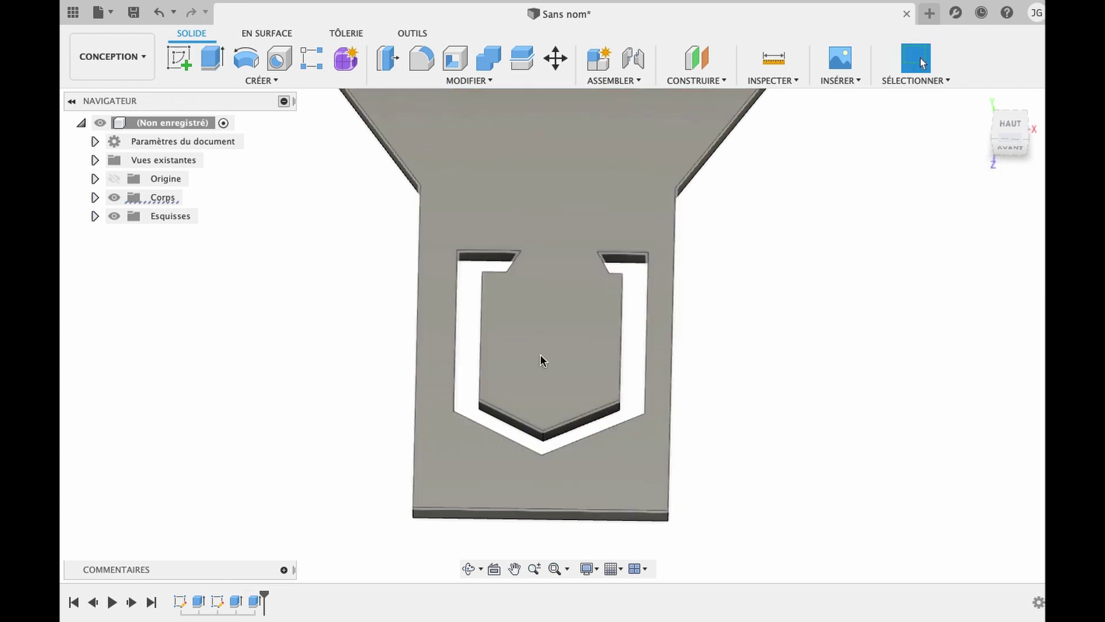
# Step: Examine the thinned plate and its U-shaped cut-out from an oblique angle
pyautogui.click(468, 569)
pyautogui.moveTo(547, 422)
pyautogui.mouseDown()
pyautogui.moveTo(547, 353)
pyautogui.moveTo(535, 361)
pyautogui.moveTo(548, 383)
pyautogui.moveTo(533, 388)
pyautogui.moveTo(549, 416)
pyautogui.mouseUp()
pyautogui.scroll(-2, 551, 414)
pyautogui.press('Escape')
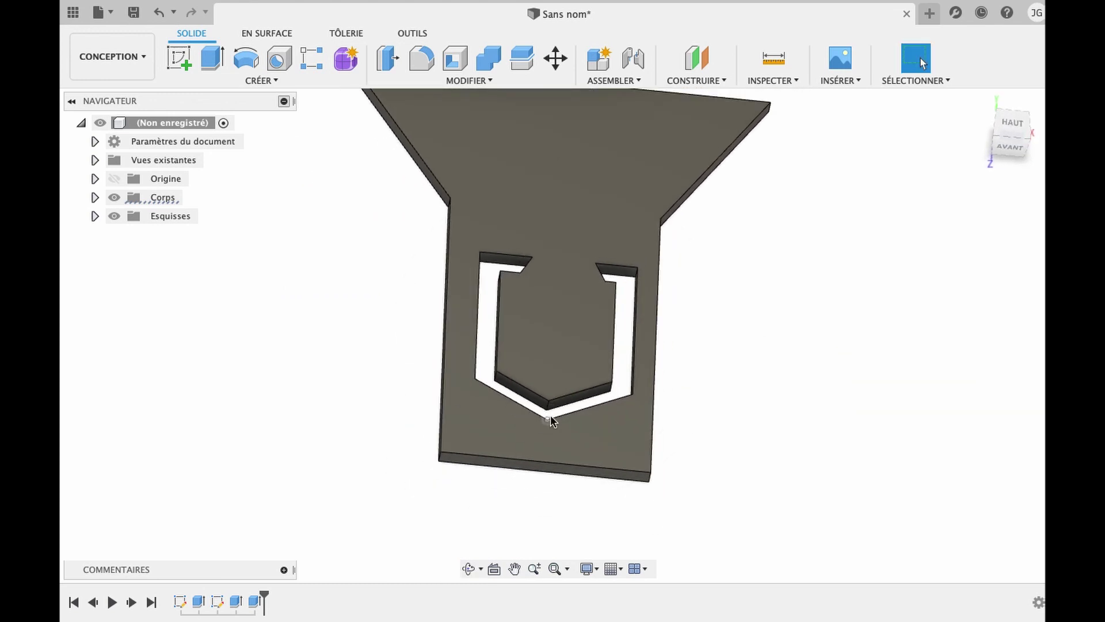
pyautogui.scroll(3, 578, 252)
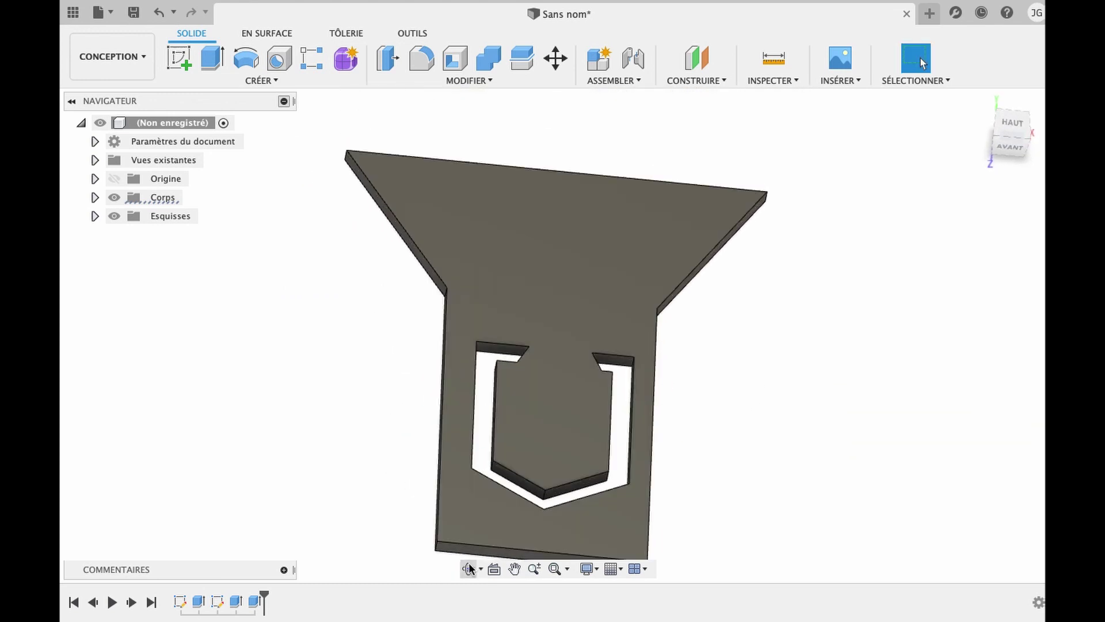
pyautogui.click(469, 569)
pyautogui.moveTo(553, 413)
pyautogui.mouseDown()
pyautogui.moveTo(530, 416)
pyautogui.moveTo(548, 412)
pyautogui.moveTo(544, 421)
pyautogui.mouseUp()
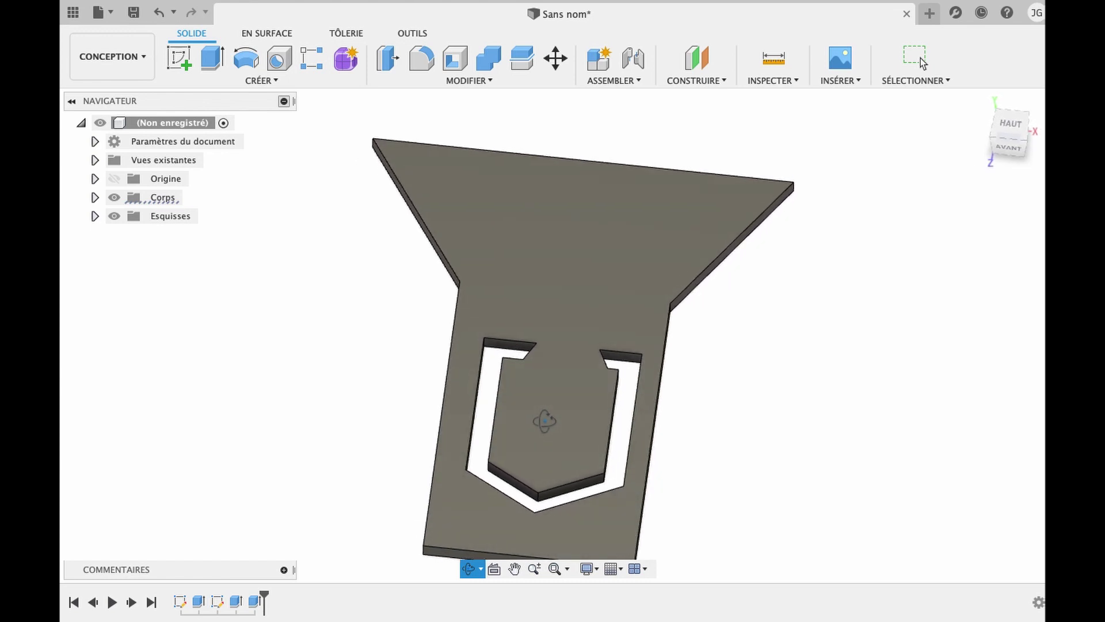
pyautogui.press('Escape')
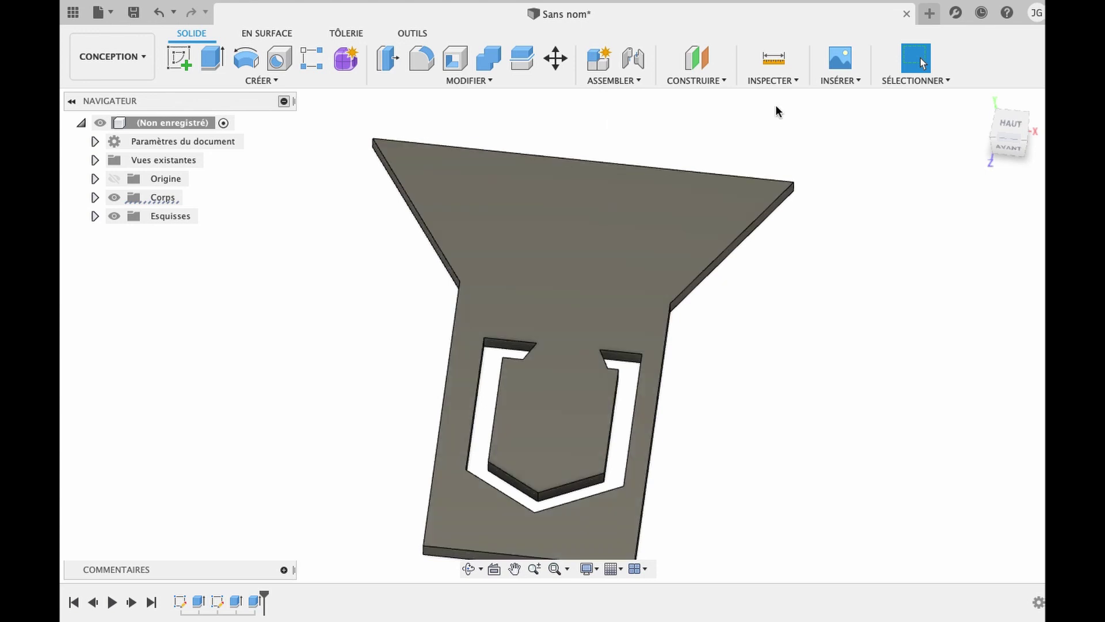
# Step: Insert the file Minnie Peeking.svg from the computer's desktop onto the plate's top face
pyautogui.click(836, 80)
pyautogui.click(839, 80)
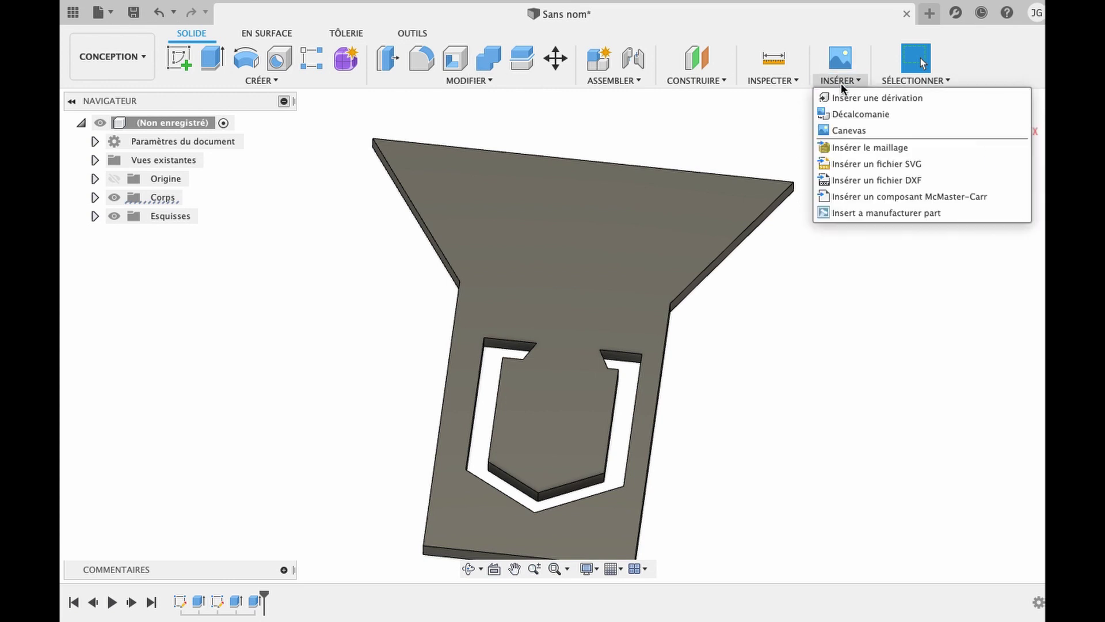
pyautogui.click(855, 157)
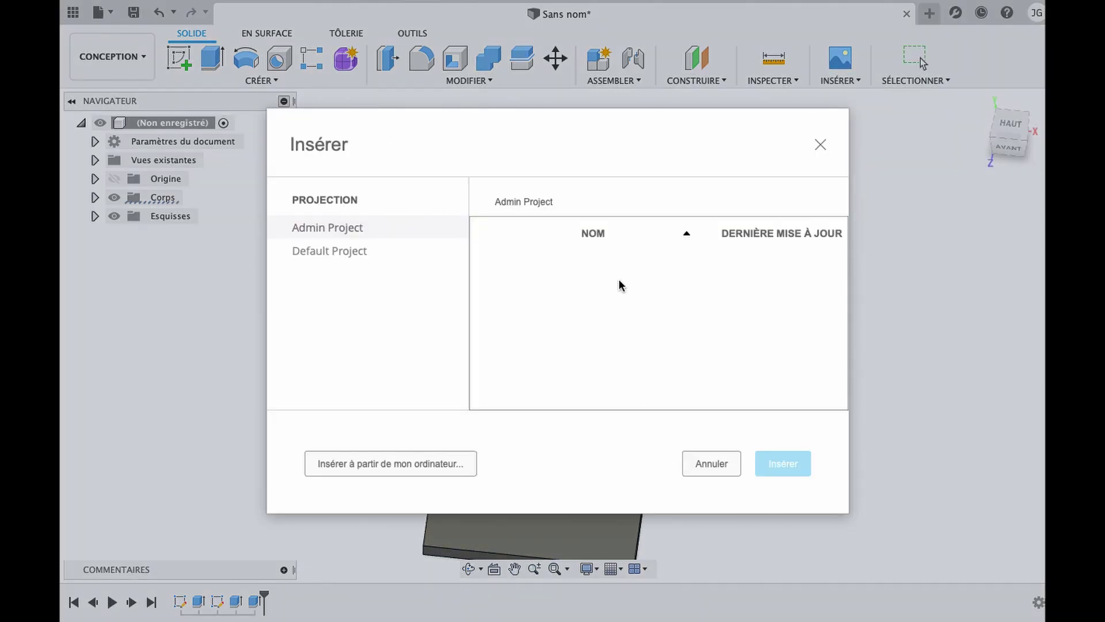
pyautogui.click(373, 464)
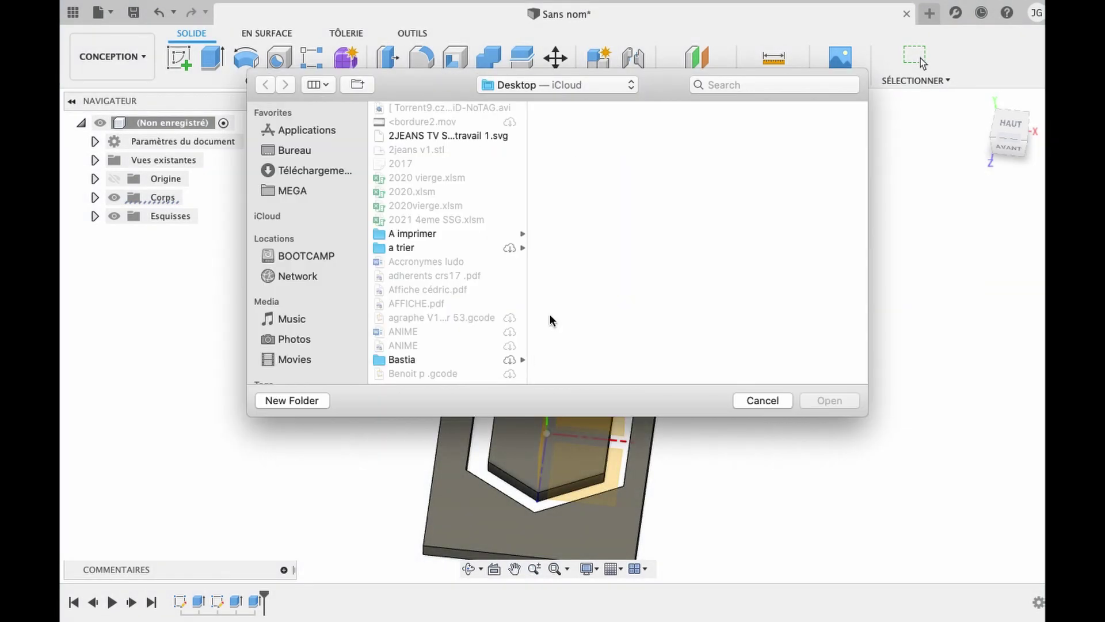
pyautogui.scroll(-3, 446, 261)
pyautogui.scroll(-15, 448, 262)
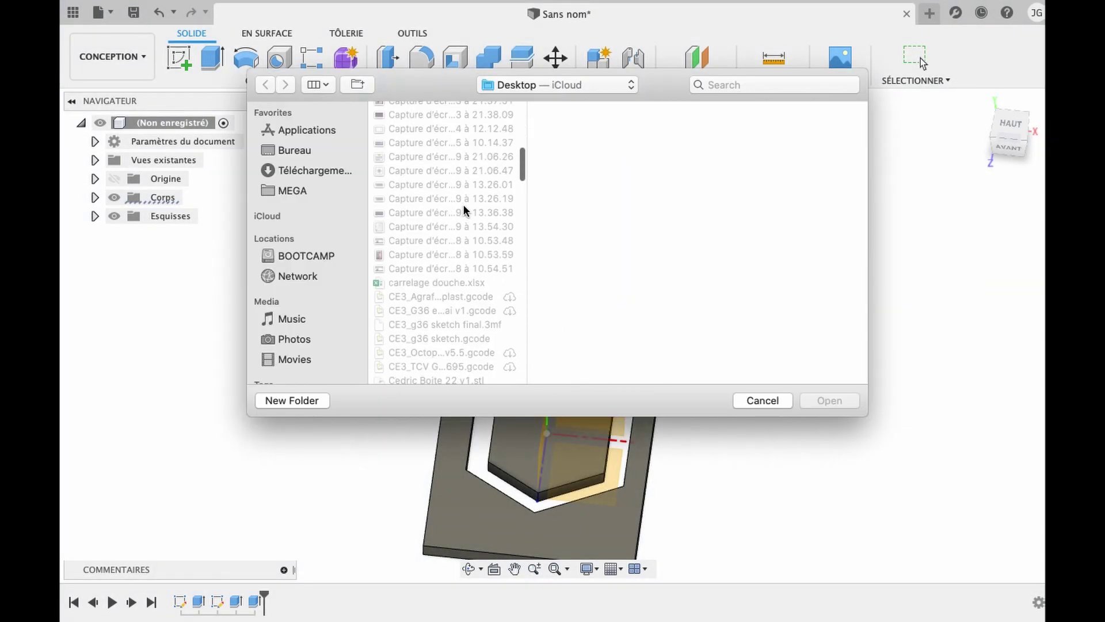
pyautogui.scroll(-15, 464, 210)
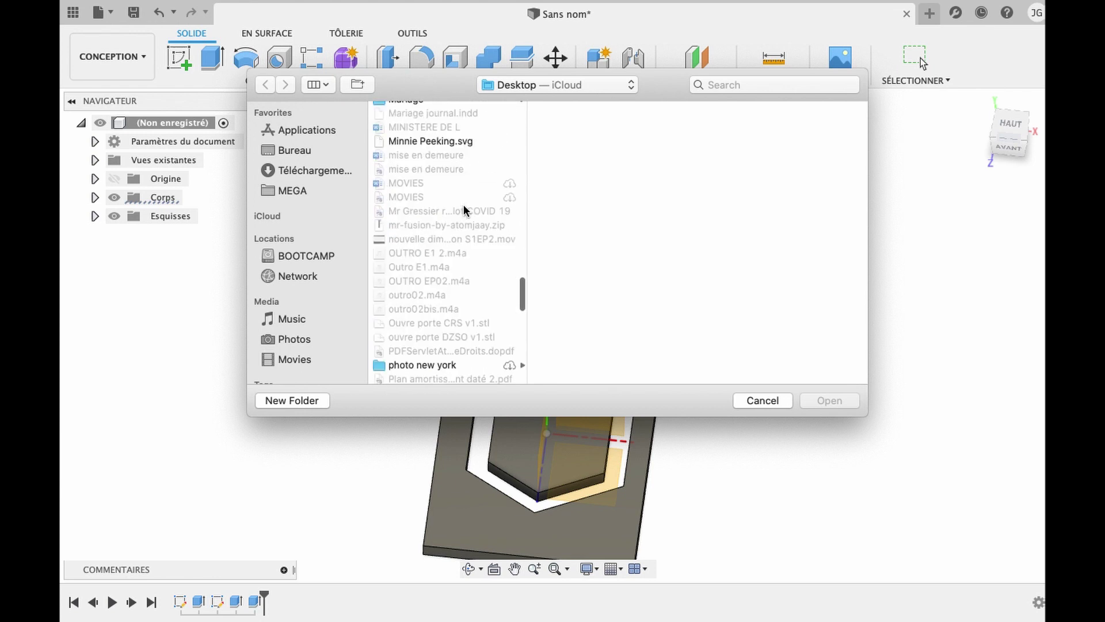
pyautogui.scroll(8, 464, 211)
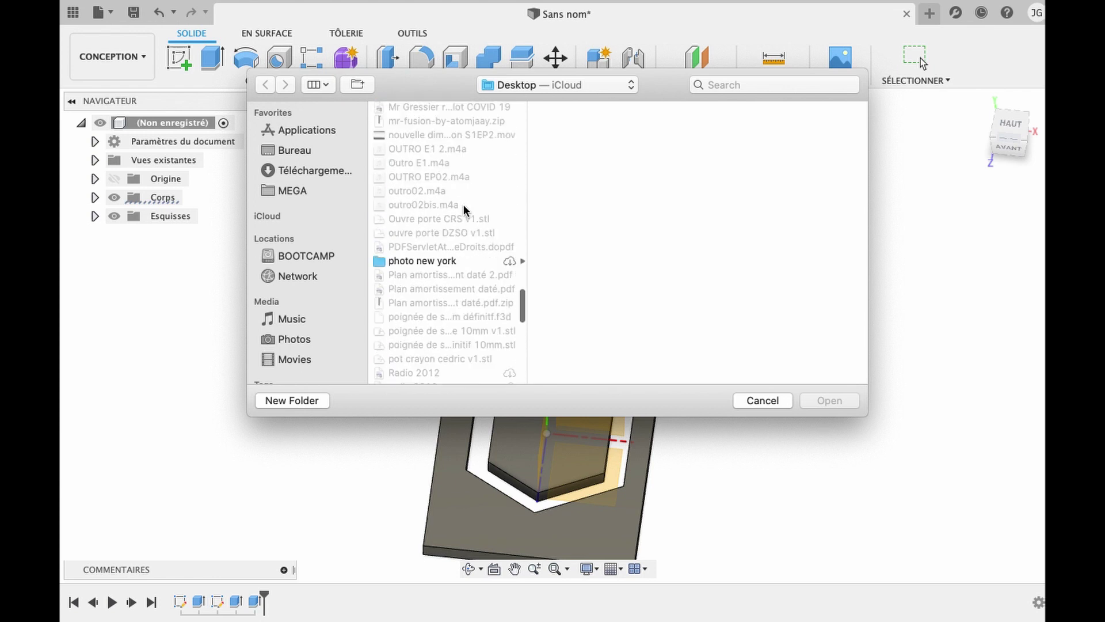
pyautogui.click(437, 196)
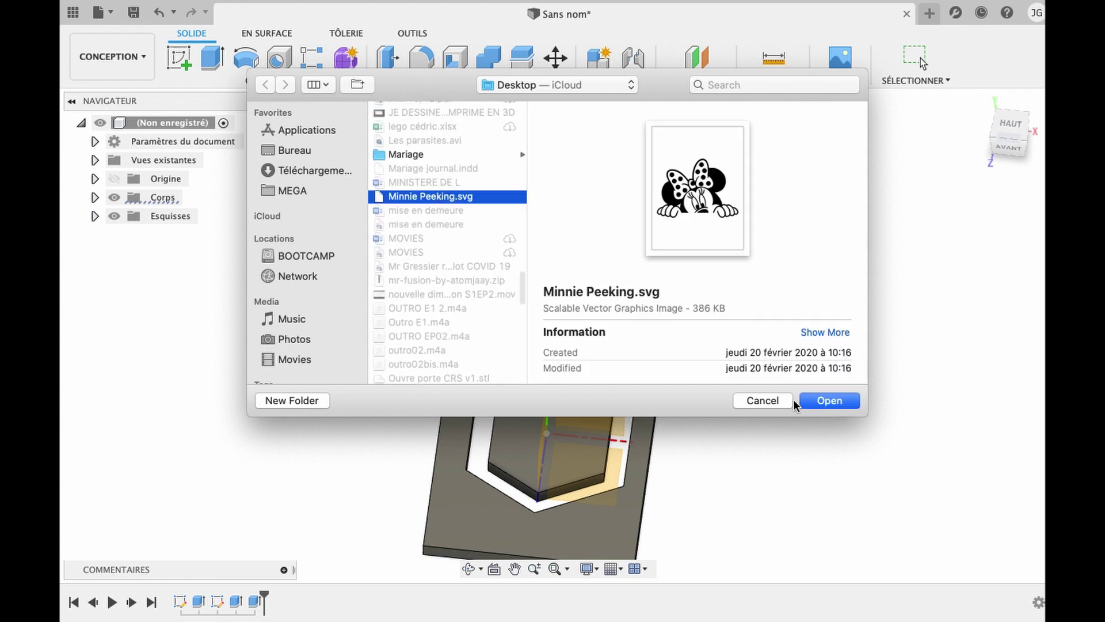
pyautogui.click(827, 401)
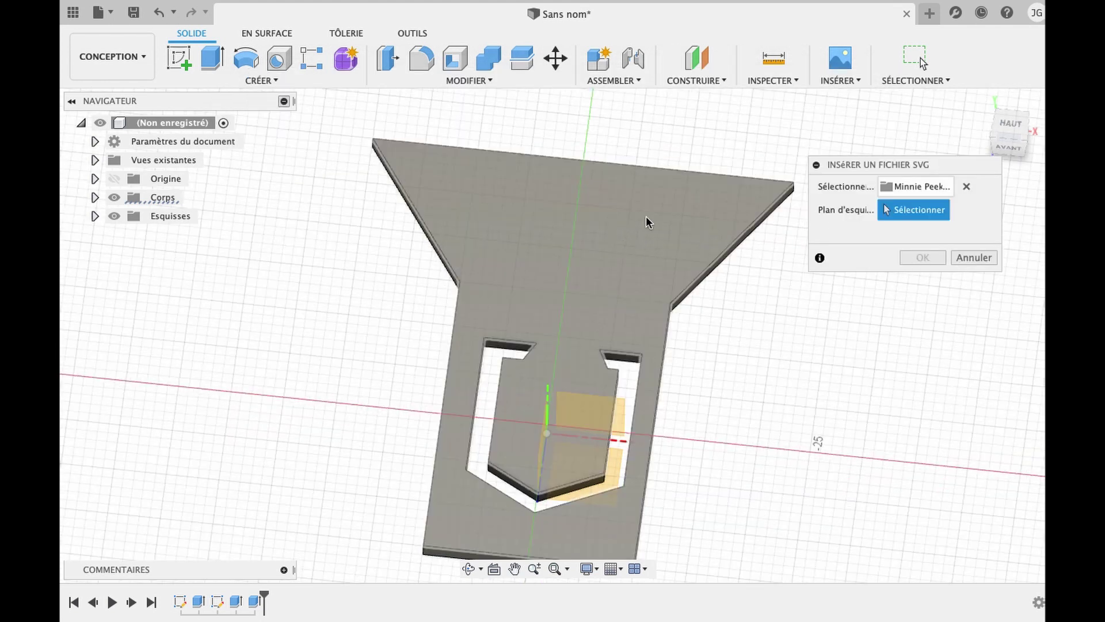
pyautogui.click(616, 227)
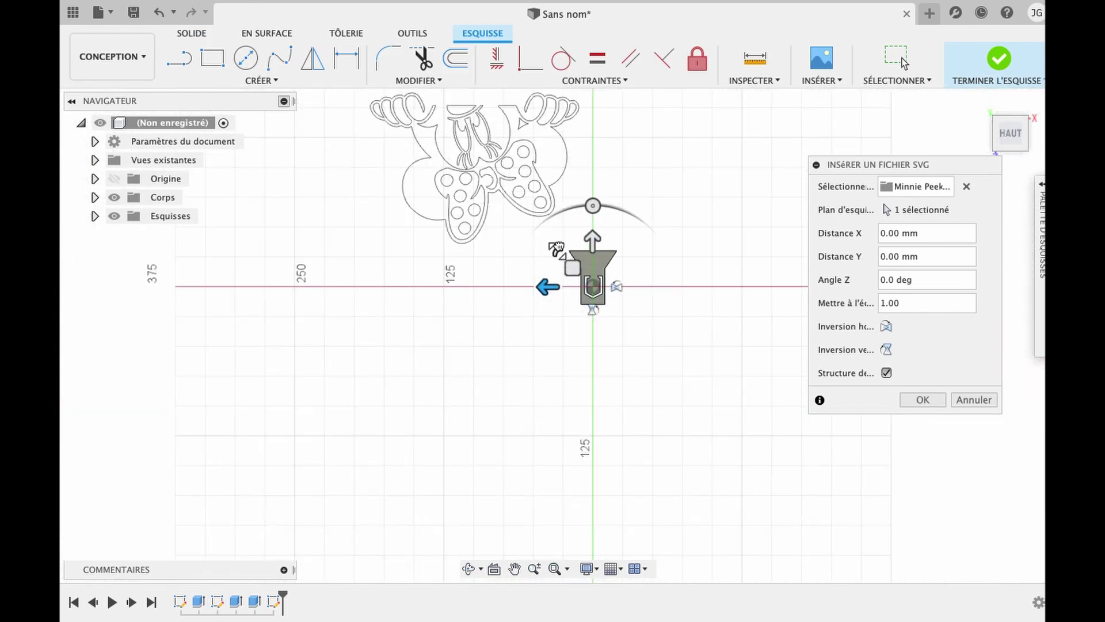
# Step: Scale the inserted drawing down to 0.16 and rotate it by 180 degrees
pyautogui.moveTo(557, 249)
pyautogui.mouseDown()
pyautogui.moveTo(572, 251)
pyautogui.moveTo(608, 304)
pyautogui.mouseUp()
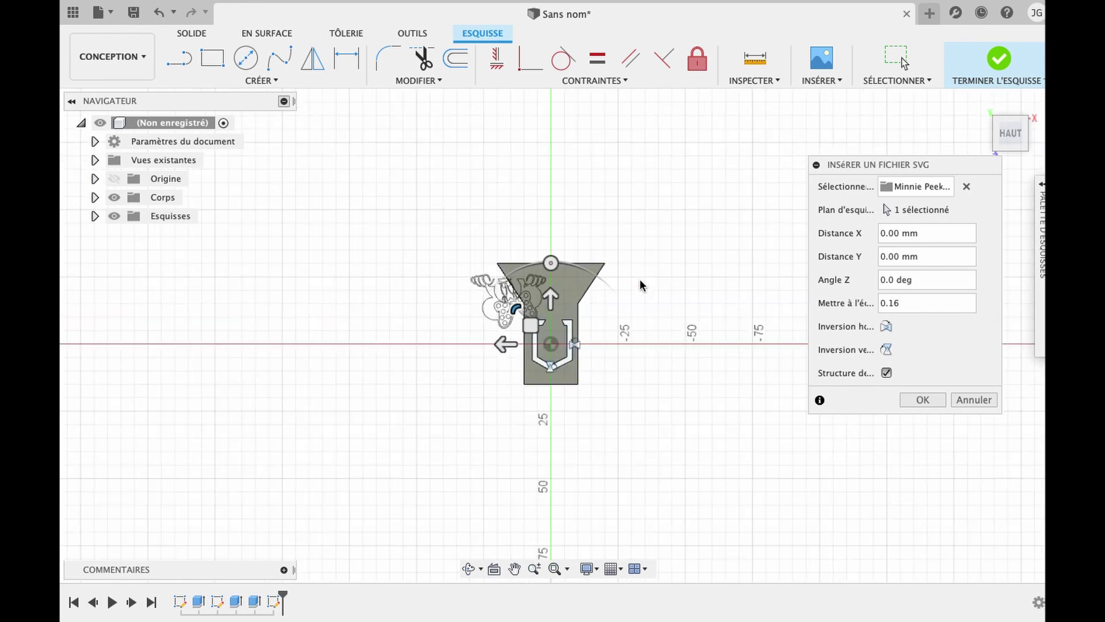
pyautogui.scroll(3, 640, 278)
pyautogui.scroll(5, 640, 278)
pyautogui.hscroll(-2, 640, 279)
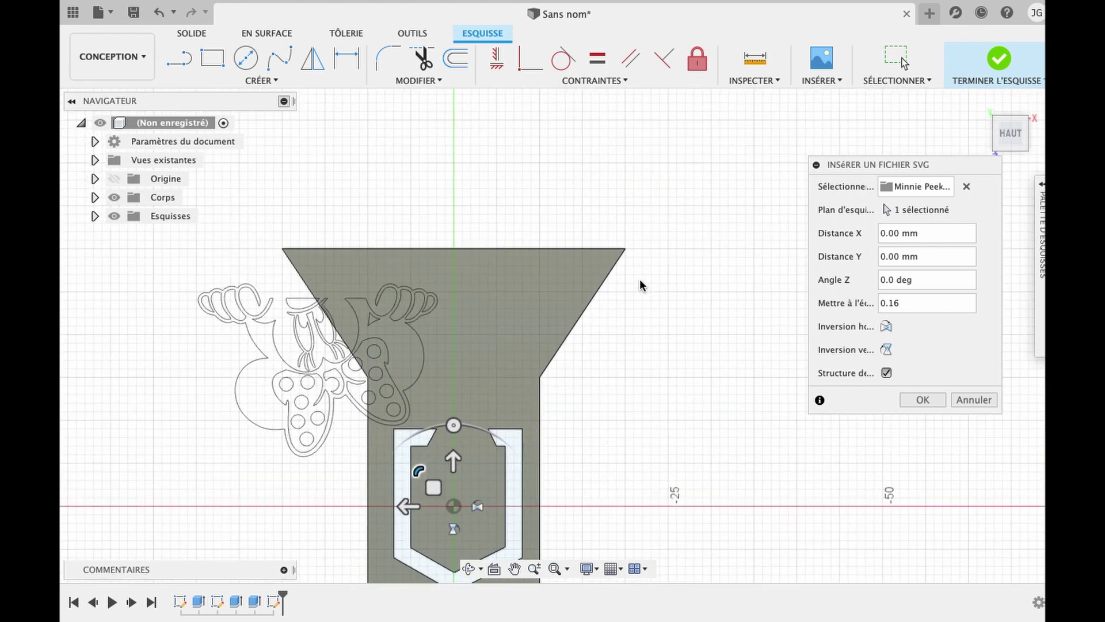
pyautogui.hscroll(-3, 640, 278)
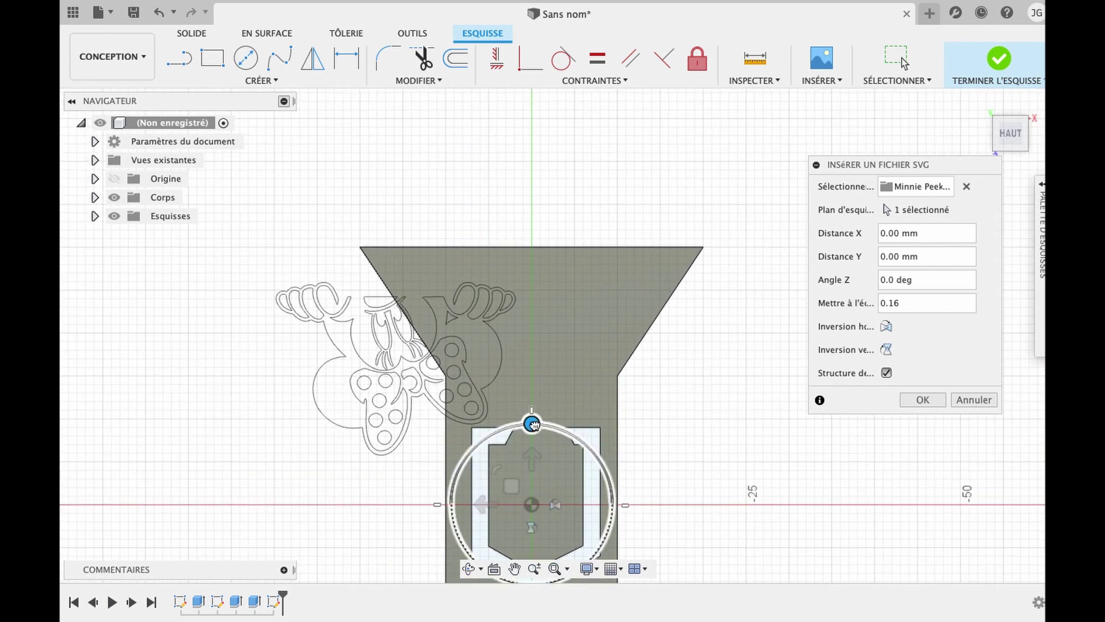
pyautogui.moveTo(533, 424)
pyautogui.mouseDown()
pyautogui.moveTo(606, 432)
pyautogui.moveTo(614, 506)
pyautogui.moveTo(520, 531)
pyautogui.moveTo(530, 540)
pyautogui.mouseUp()
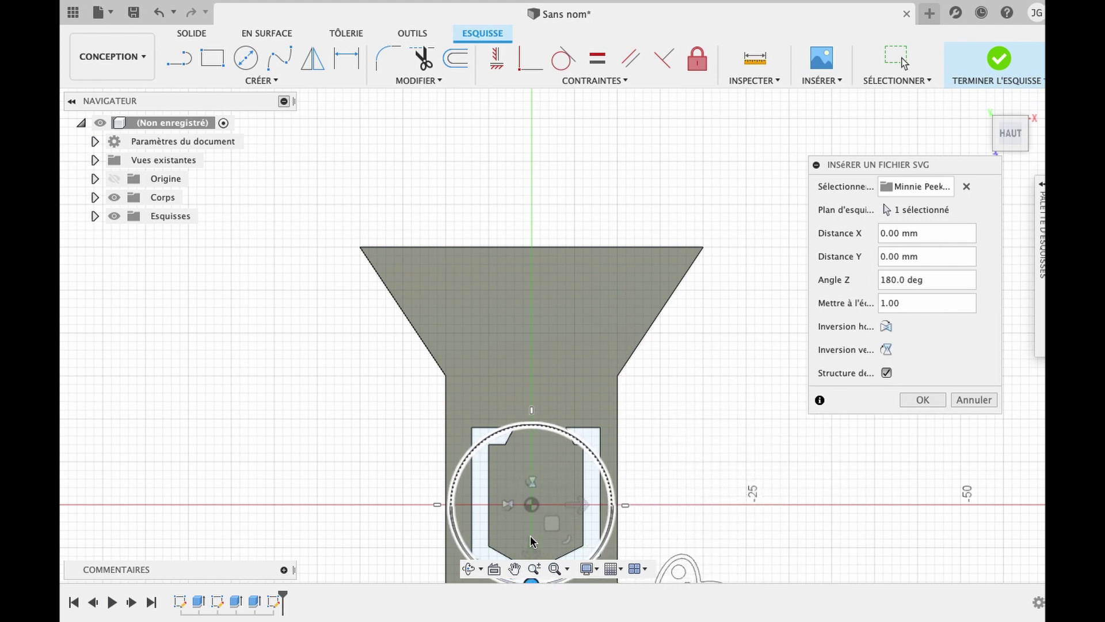
pyautogui.scroll(-4, 647, 439)
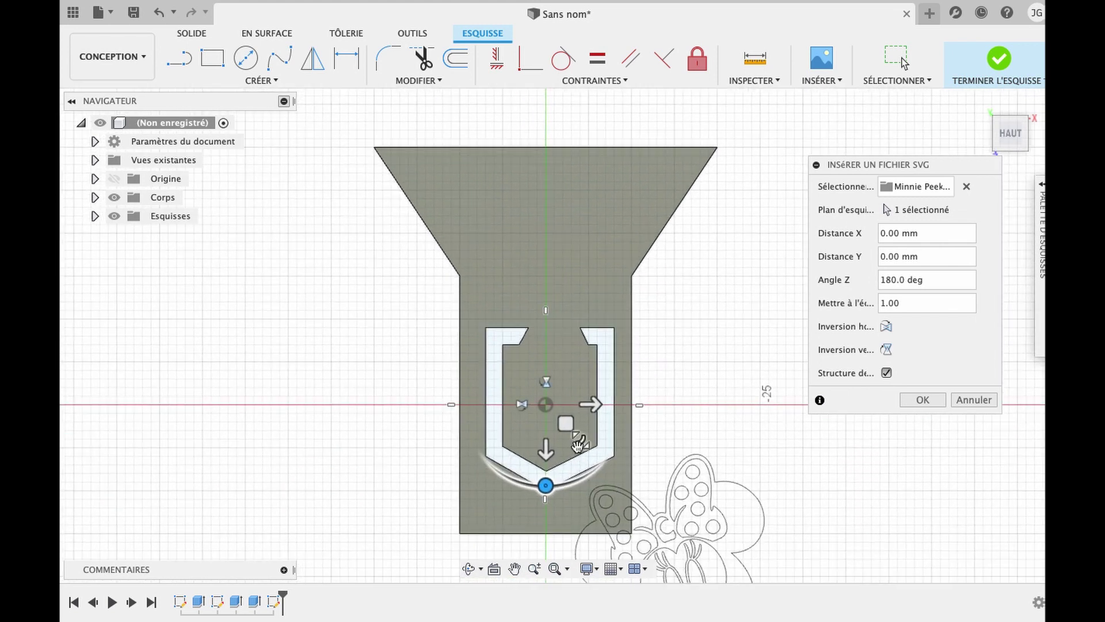
# Step: Shrink the drawing slightly further and place it centrally on the plate's flared part, shifting it -32 mm and -1 mm in Y and -10 mm in X
pyautogui.moveTo(578, 444); pyautogui.dragTo(533, 175)
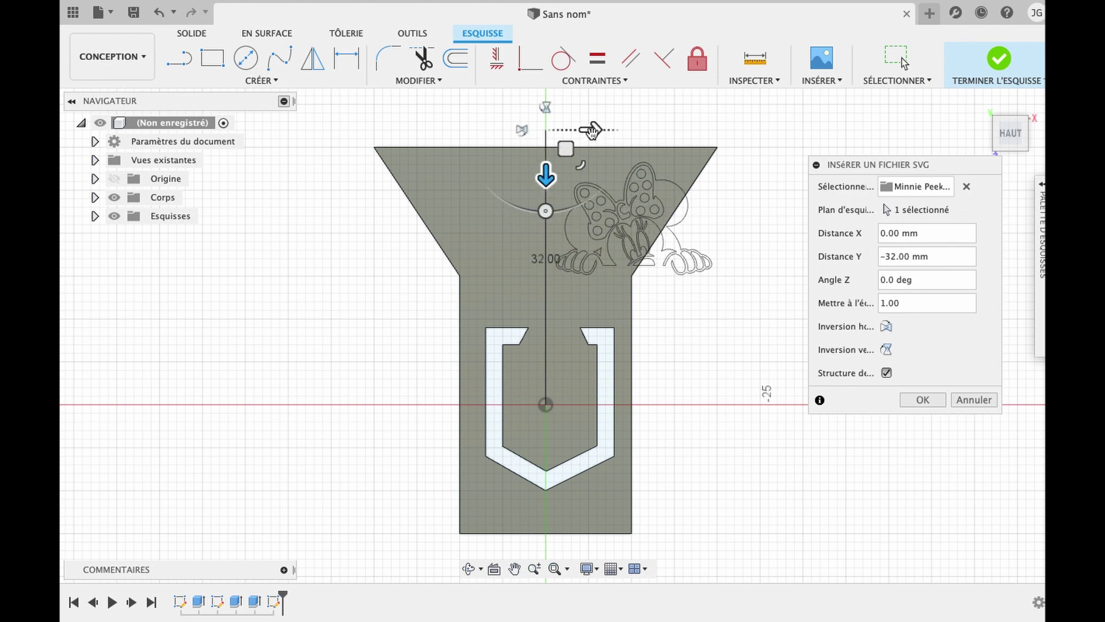
pyautogui.moveTo(591, 131); pyautogui.dragTo(505, 136)
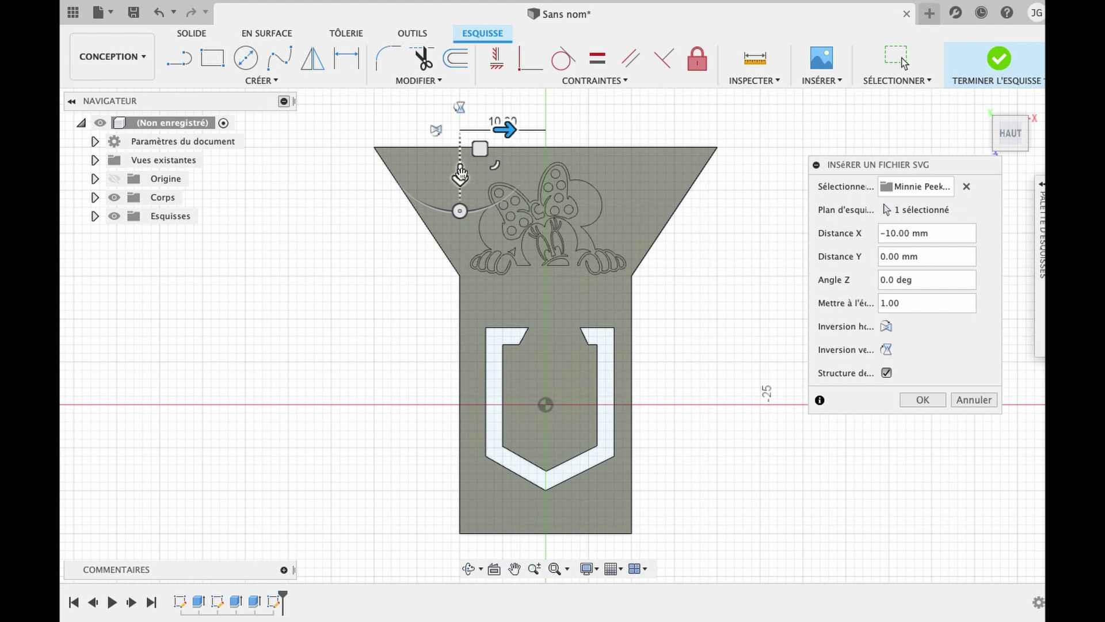
pyautogui.moveTo(461, 172); pyautogui.dragTo(456, 178)
pyautogui.scroll(1, 716, 280)
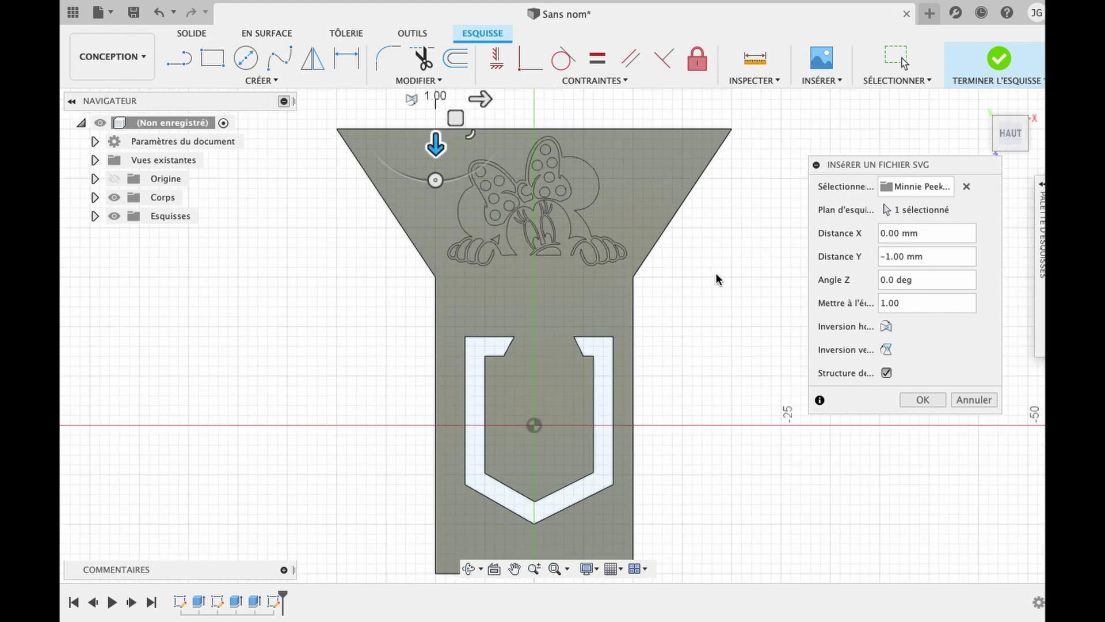
pyautogui.scroll(3, 716, 279)
pyautogui.scroll(-1, 716, 280)
pyautogui.scroll(1, 717, 279)
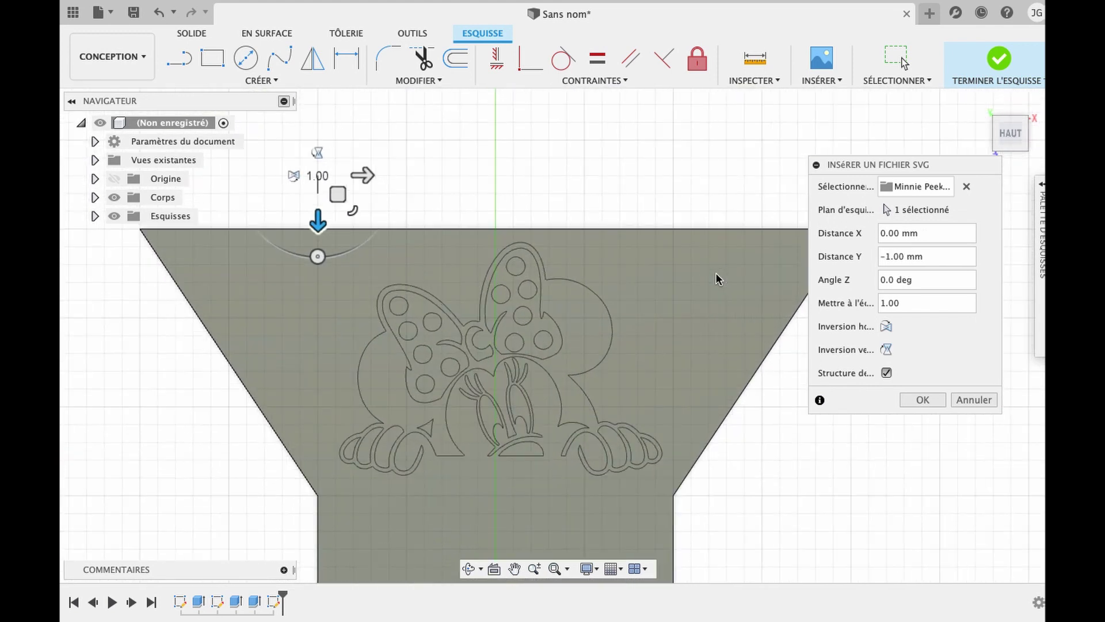
pyautogui.click(920, 400)
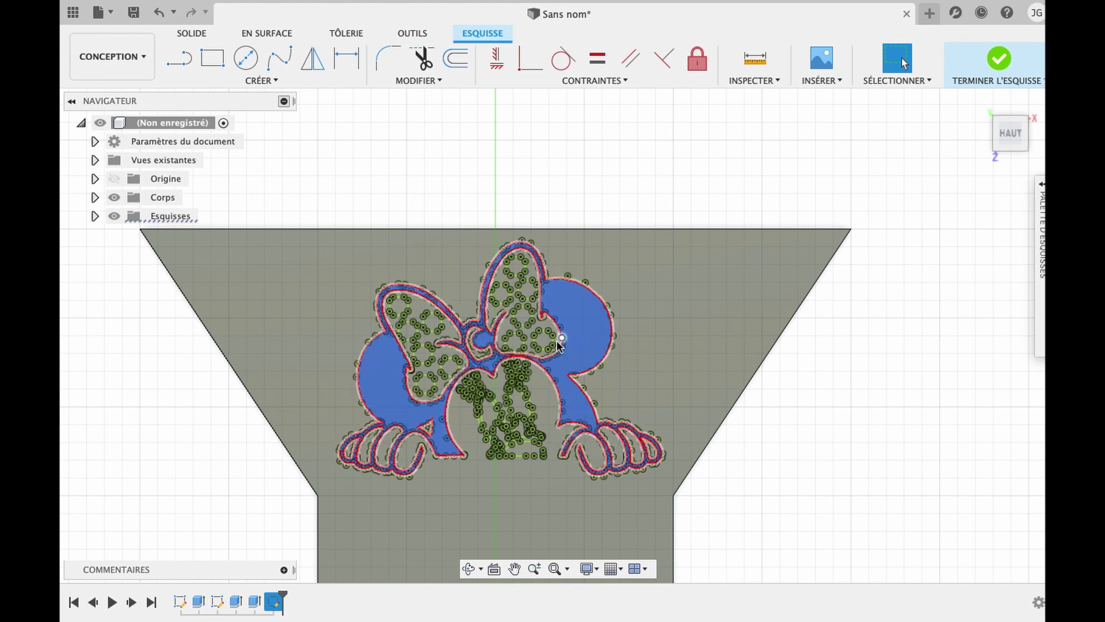
# Step: Extrude the character's silhouette, the twelve bow dots, the eyes and the nose together by -1 mm as a cut into the plate
pyautogui.scroll(5, 494, 345)
pyautogui.moveTo(494, 343); pyautogui.dragTo(512, 314, button='middle')
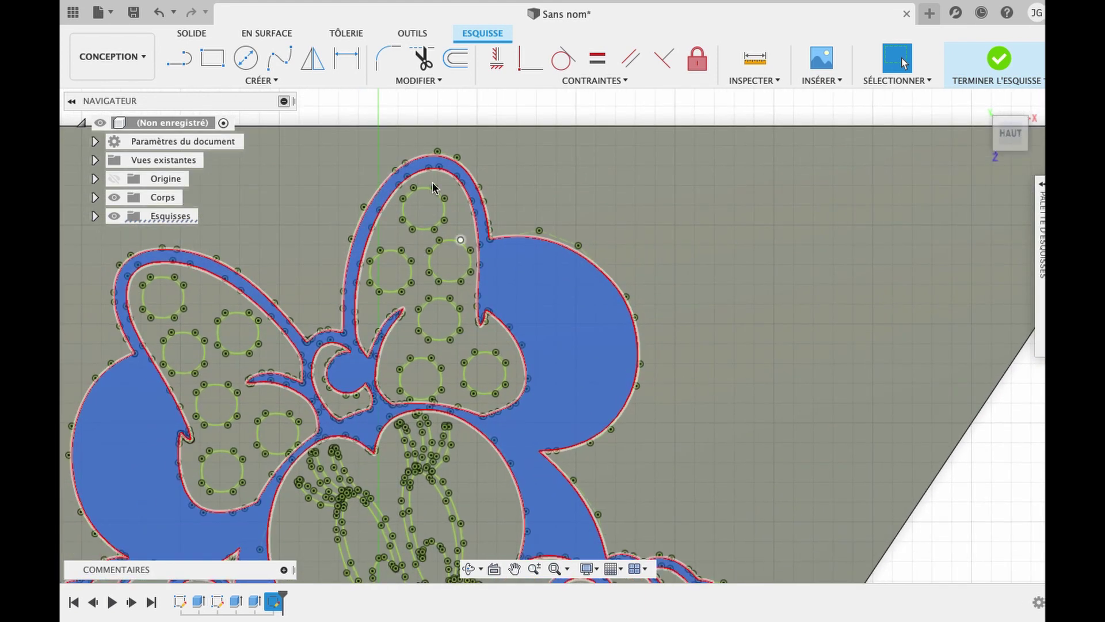
pyautogui.click(427, 210)
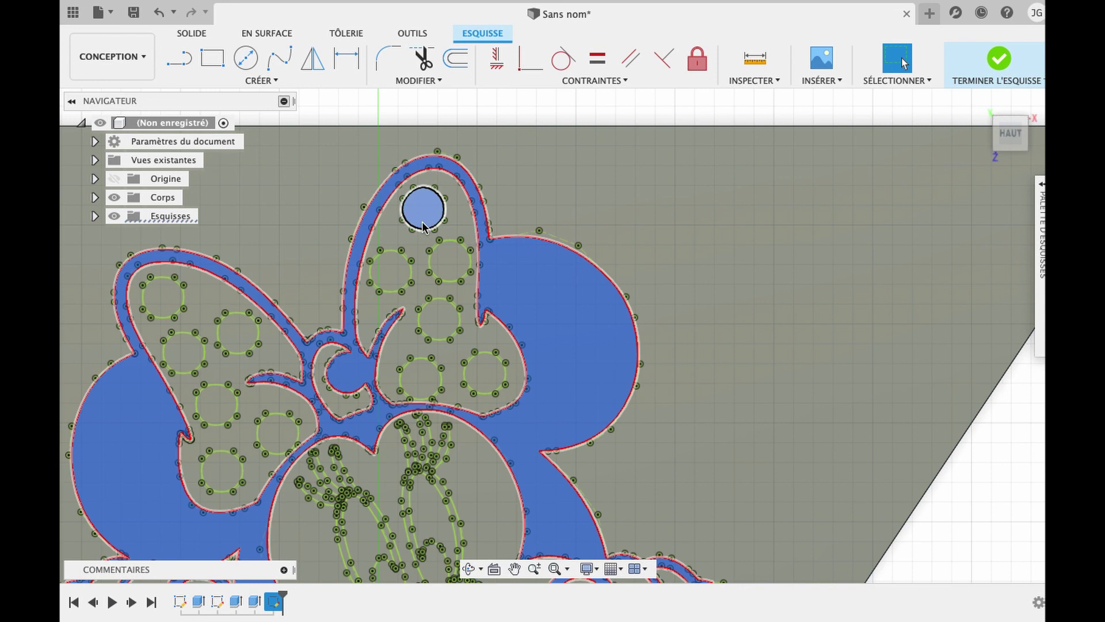
pyautogui.click(390, 268)
pyautogui.click(448, 259)
pyautogui.click(443, 320)
pyautogui.click(425, 382)
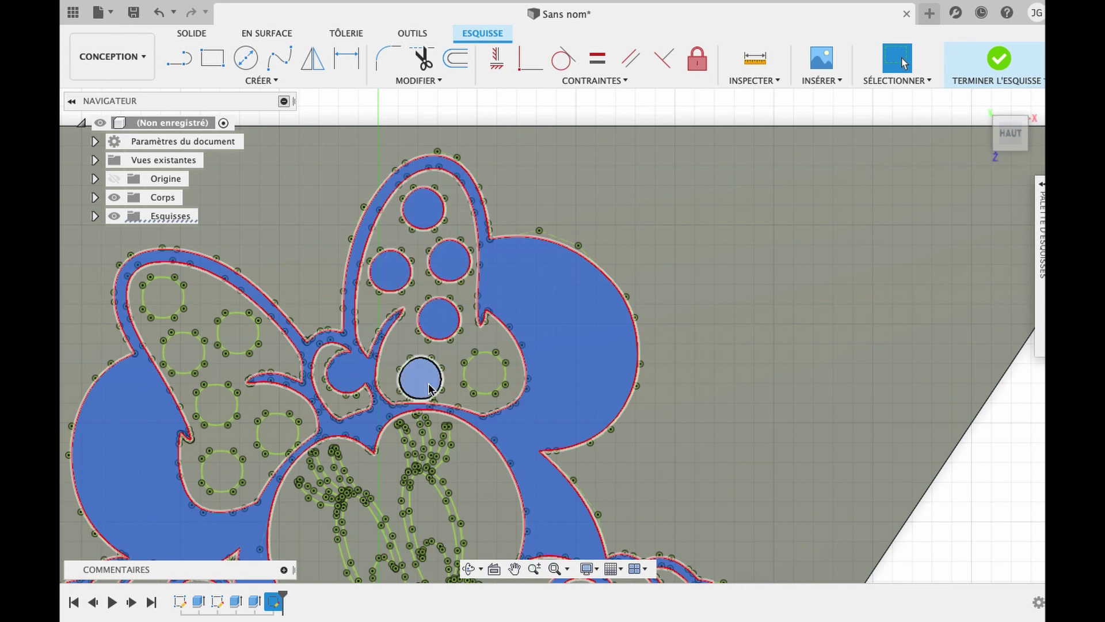
pyautogui.click(478, 387)
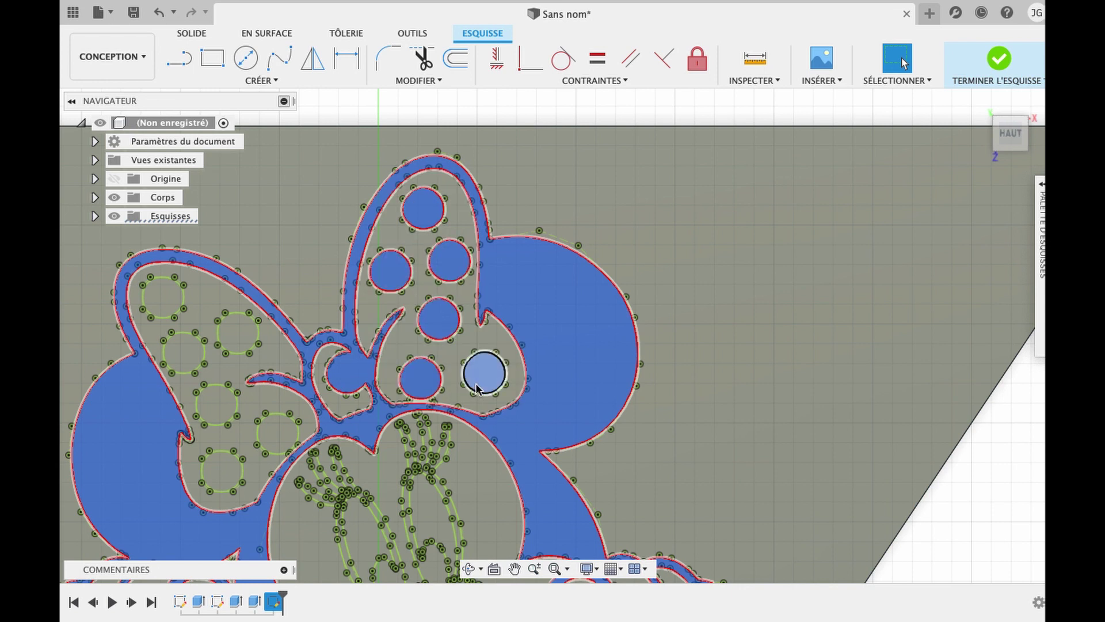
pyautogui.click(161, 297)
pyautogui.click(183, 350)
pyautogui.click(236, 333)
pyautogui.click(218, 403)
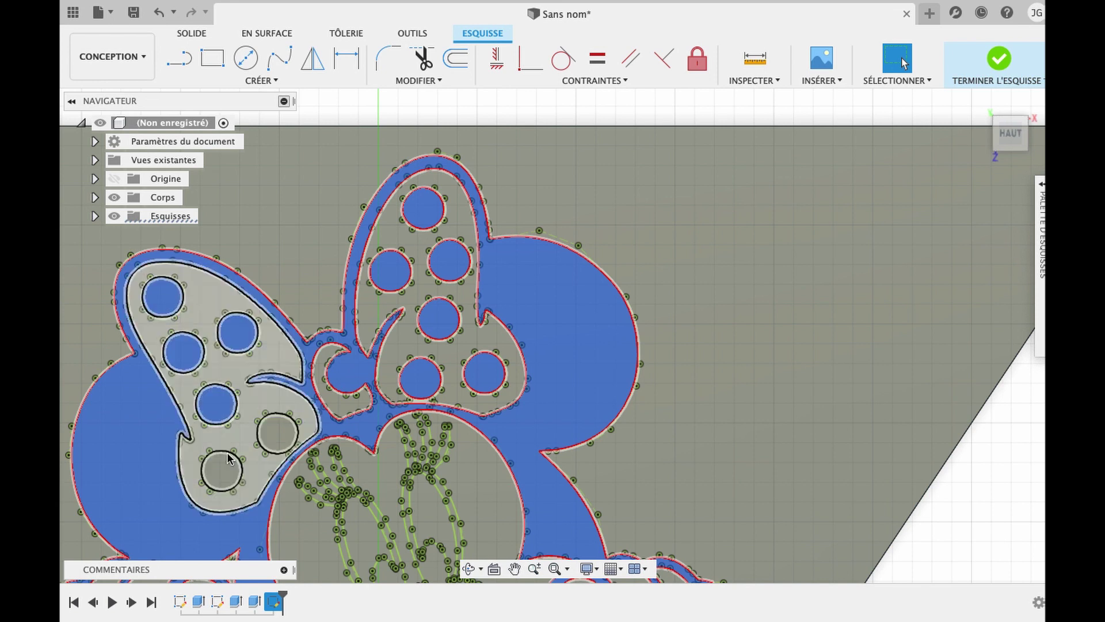
pyautogui.click(222, 469)
pyautogui.click(271, 432)
pyautogui.scroll(-5, 403, 489)
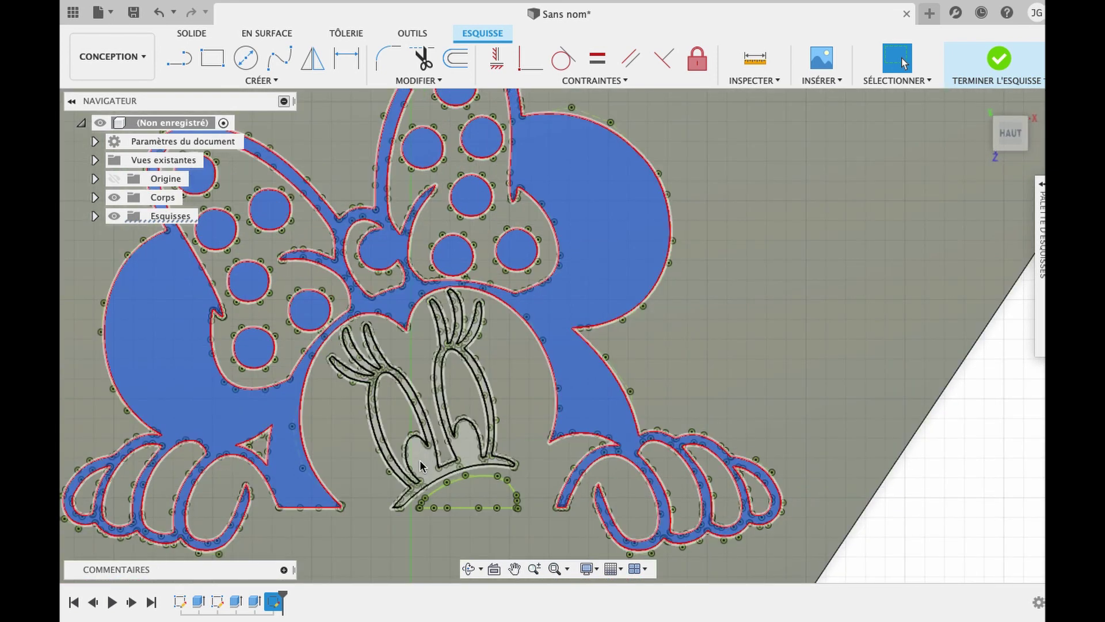
pyautogui.click(420, 461)
pyautogui.click(469, 492)
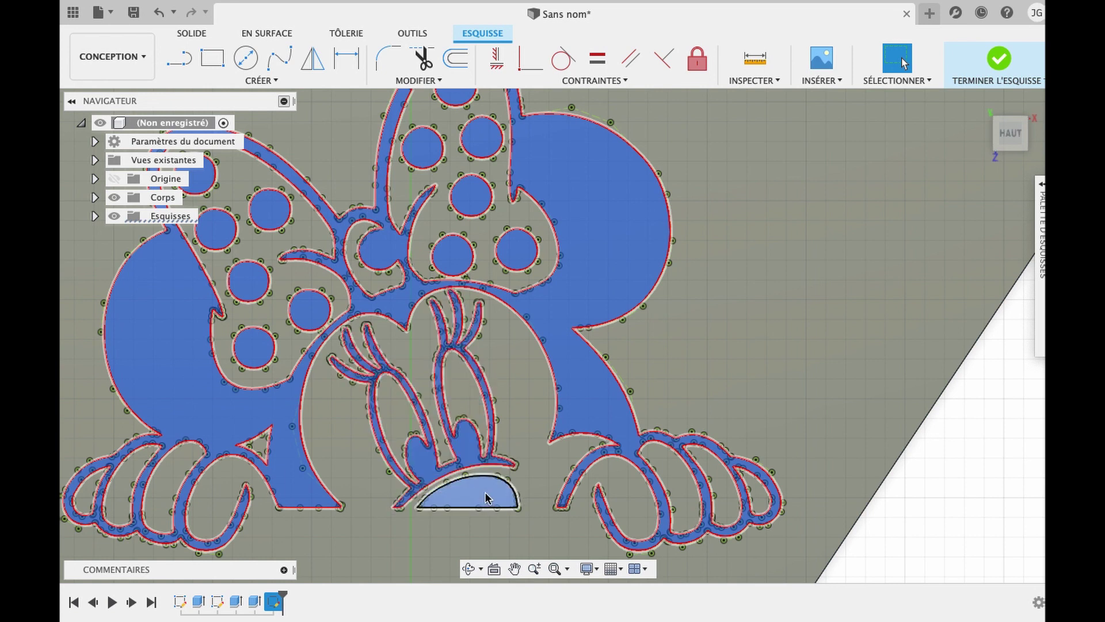
pyautogui.press('e')
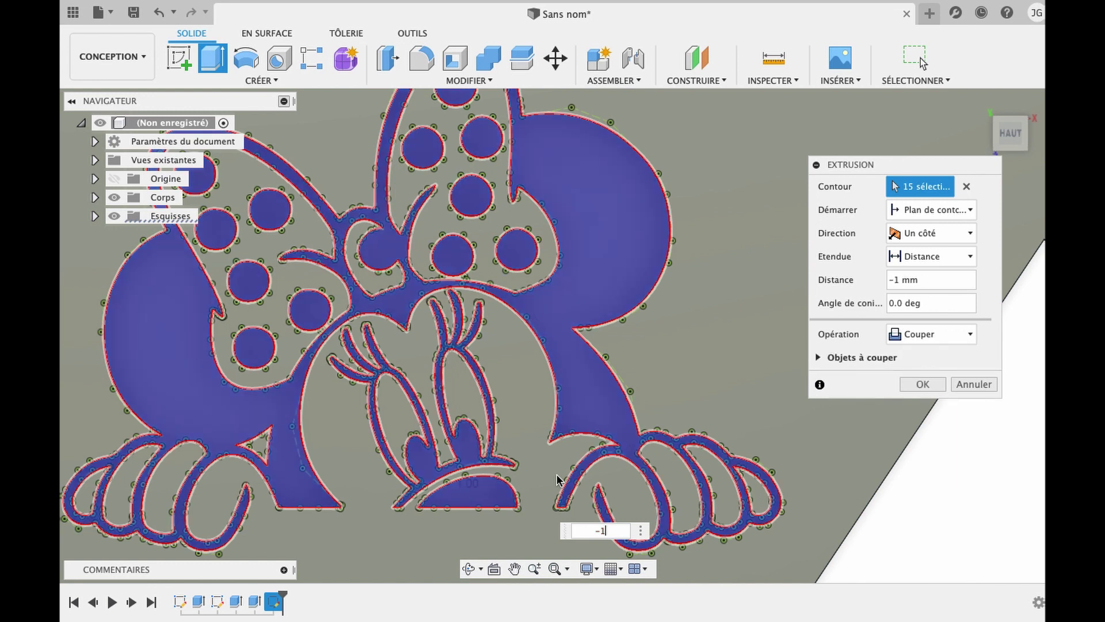
pyautogui.press('Return')
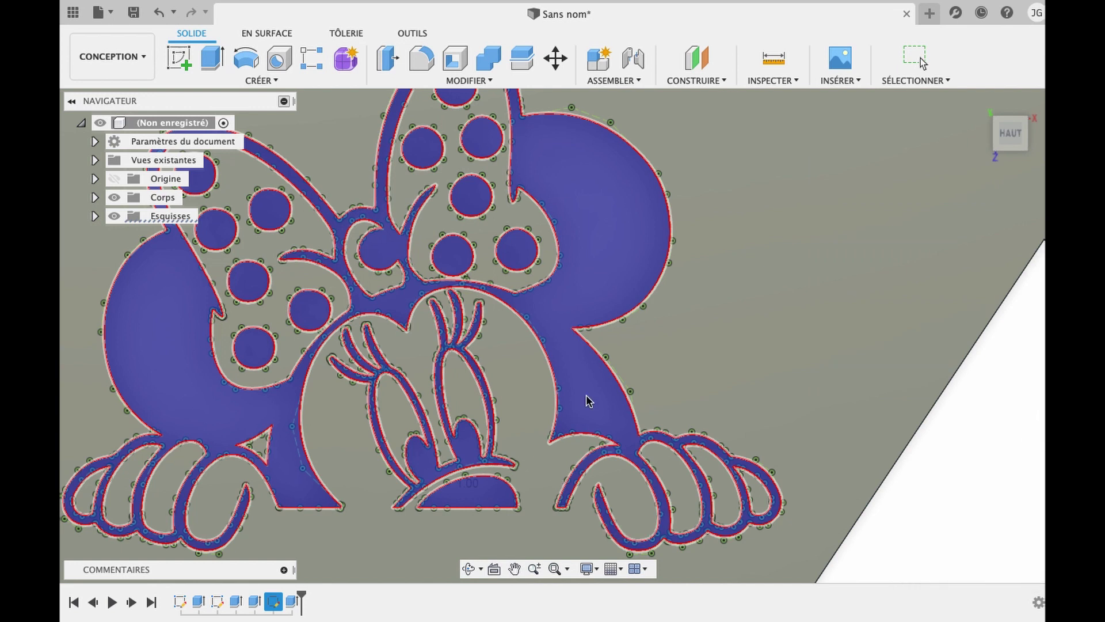
# Step: Fillet the right-hand corner edge of the plate's wide end with a 2 mm radius
pyautogui.scroll(-5, 586, 394)
pyautogui.scroll(-3, 587, 392)
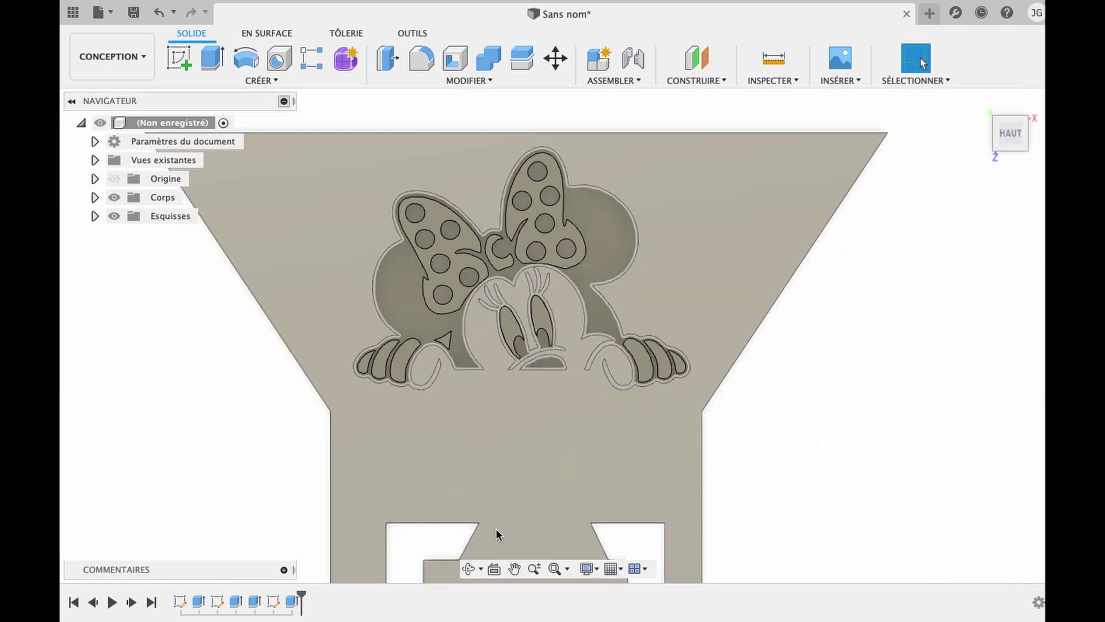
pyautogui.click(469, 568)
pyautogui.moveTo(519, 449)
pyautogui.mouseDown()
pyautogui.moveTo(518, 382)
pyautogui.moveTo(508, 378)
pyautogui.moveTo(494, 411)
pyautogui.moveTo(501, 436)
pyautogui.moveTo(538, 389)
pyautogui.moveTo(506, 390)
pyautogui.moveTo(540, 409)
pyautogui.moveTo(572, 408)
pyautogui.moveTo(523, 388)
pyautogui.moveTo(547, 370)
pyautogui.moveTo(509, 371)
pyautogui.mouseUp()
pyautogui.scroll(-4, 523, 387)
pyautogui.press('Escape')
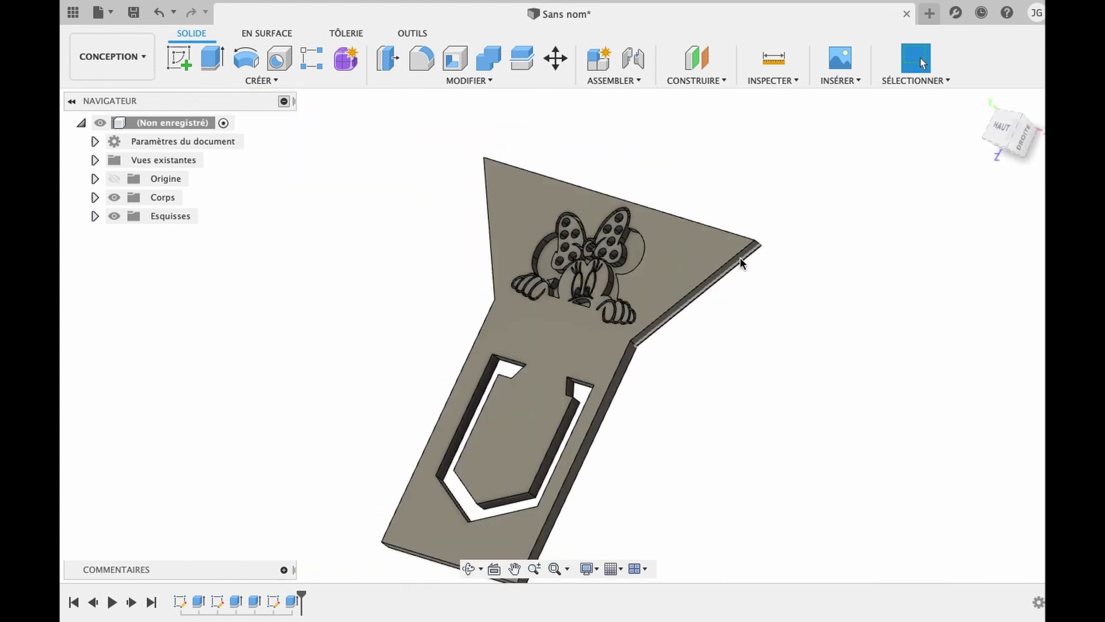
pyautogui.scroll(5, 757, 246)
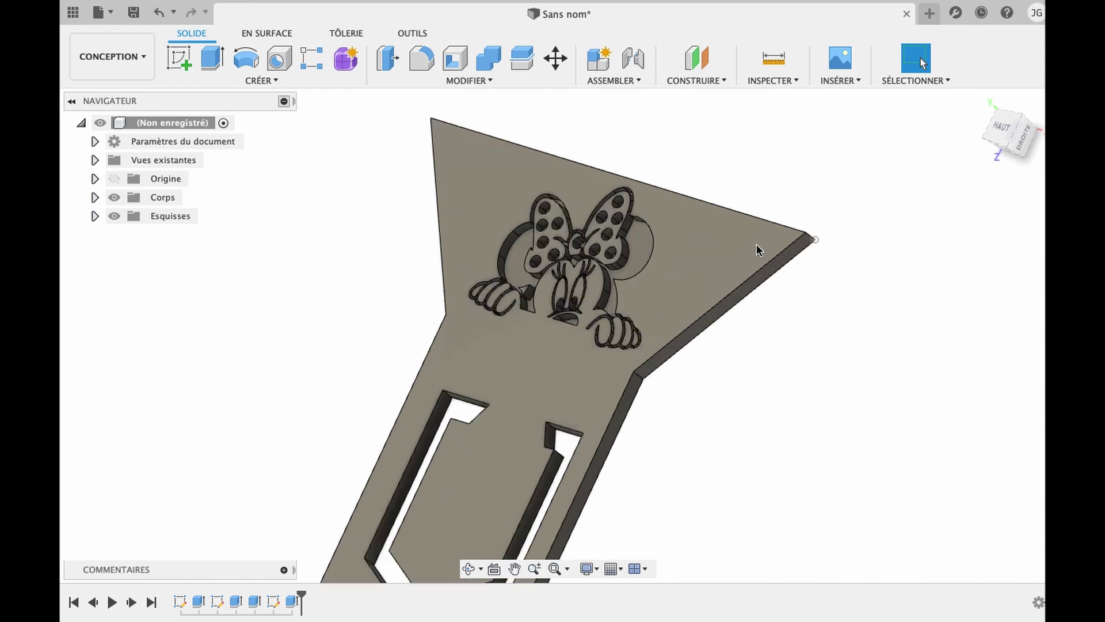
pyautogui.click(978, 219)
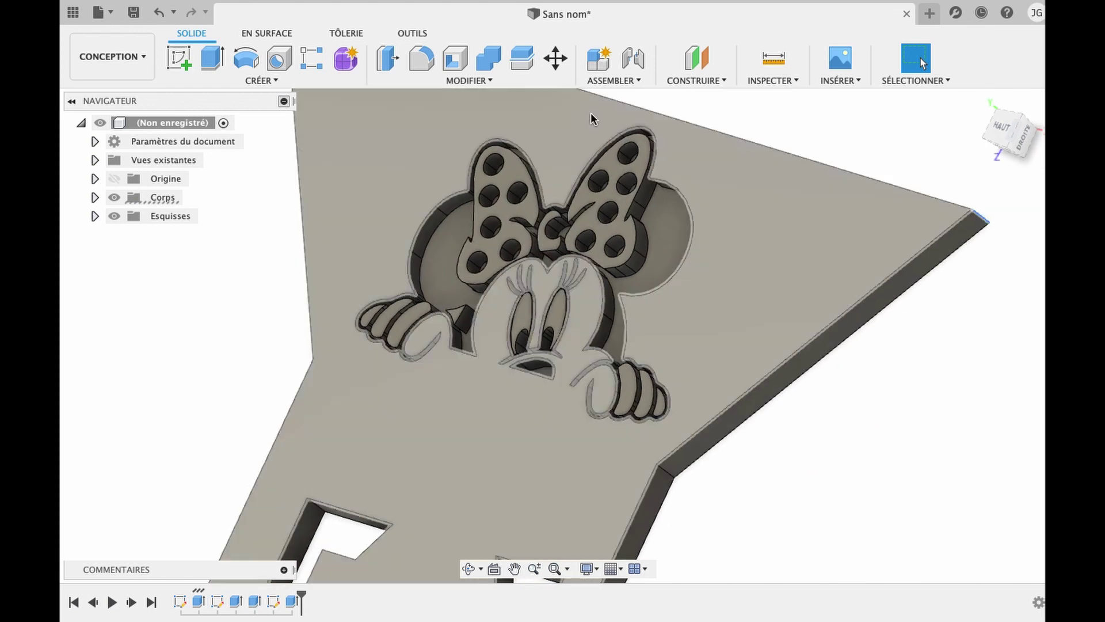
pyautogui.click(421, 58)
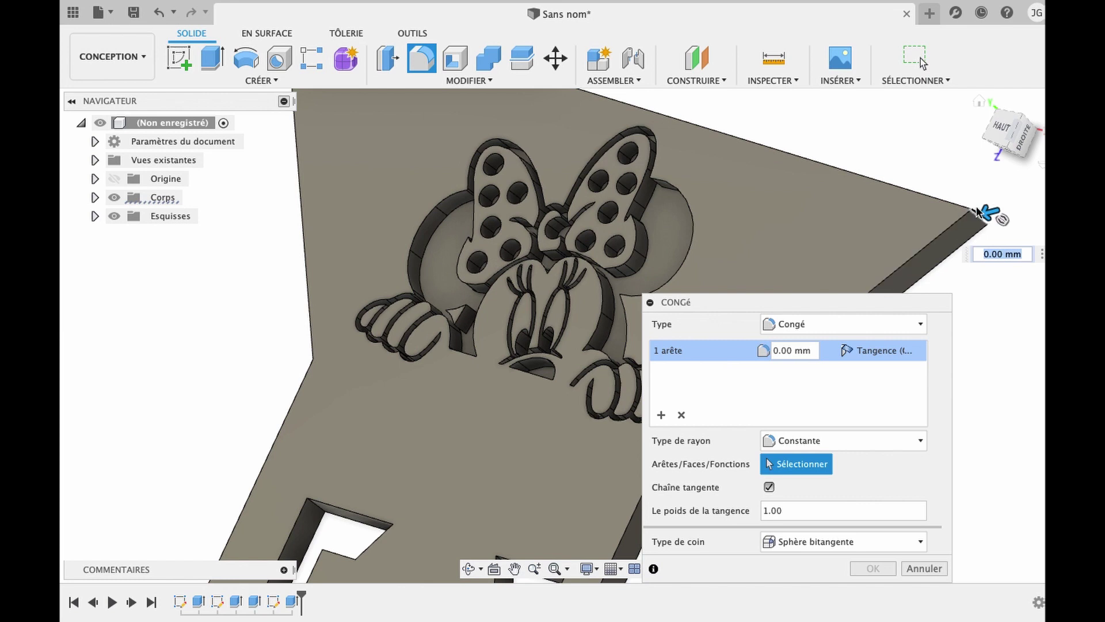
pyautogui.moveTo(988, 212); pyautogui.dragTo(940, 223)
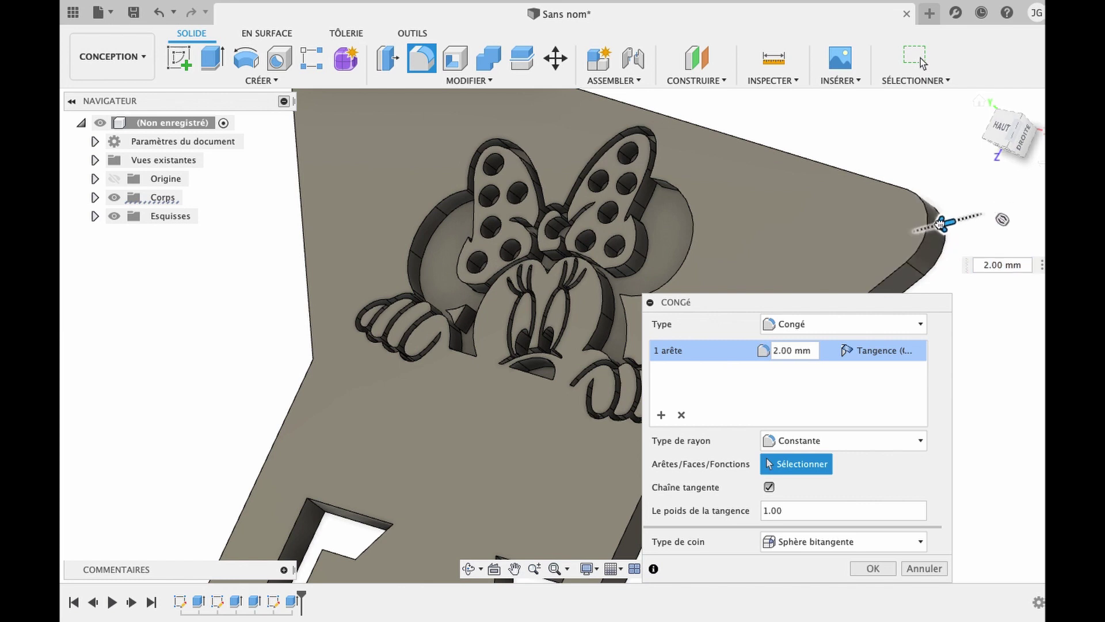
pyautogui.press('Return')
pyautogui.hscroll(-4, 458, 239)
pyautogui.scroll(3, 458, 240)
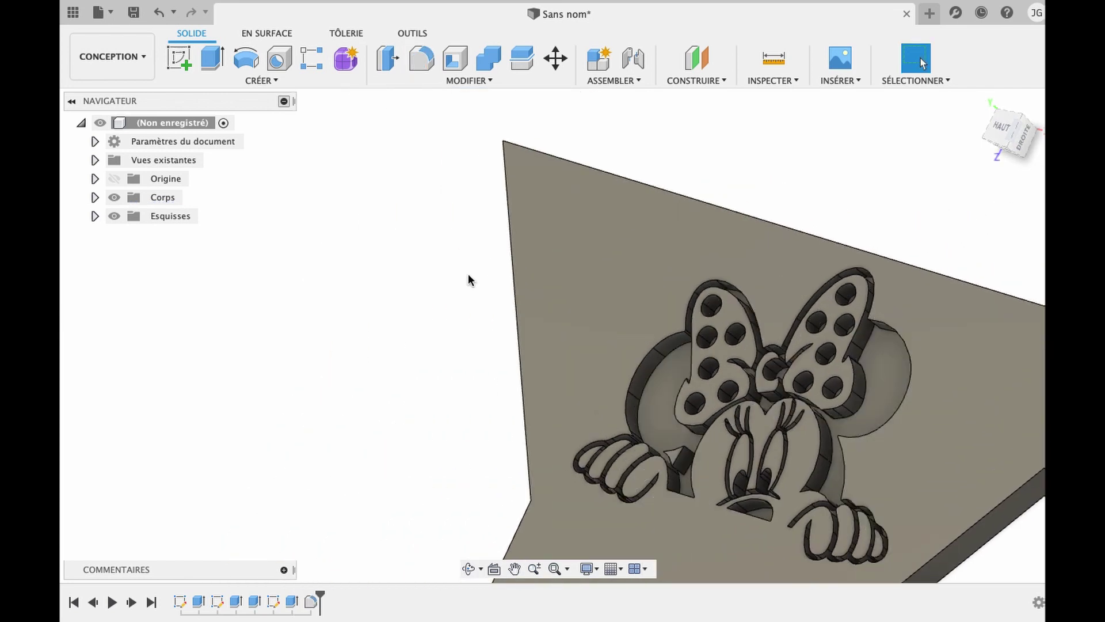
# Step: Fillet the left-hand corner edge of the plate's wide end with a 2 mm radius
pyautogui.moveTo(489, 620)
pyautogui.click(469, 569)
pyautogui.moveTo(522, 235); pyautogui.dragTo(570, 322)
pyautogui.scroll(-5, 572, 323)
pyautogui.press('Escape')
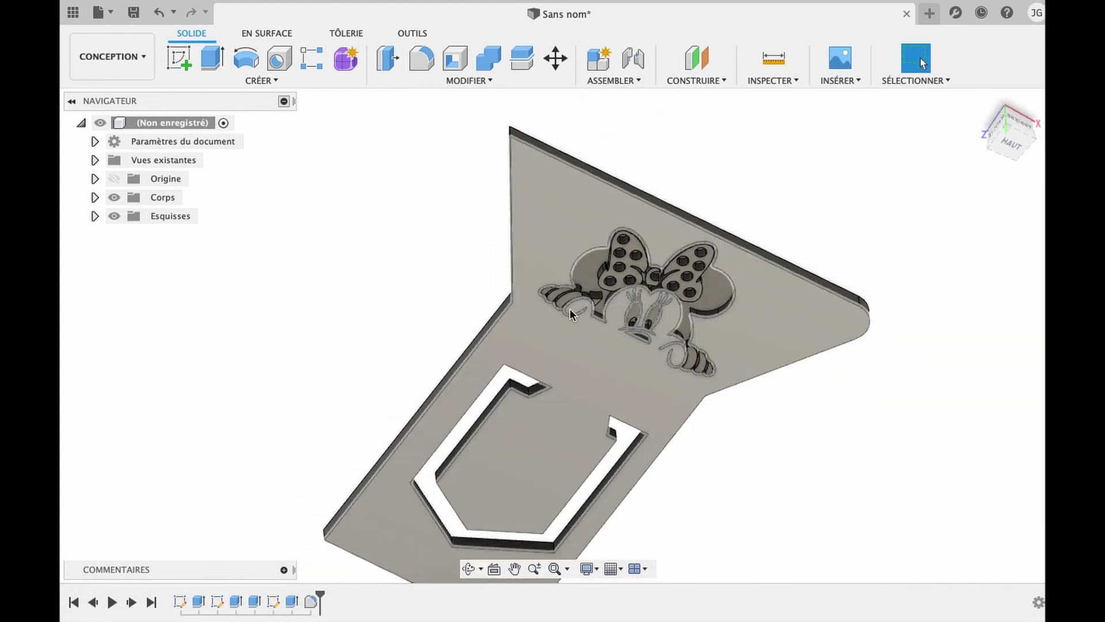
pyautogui.scroll(5, 509, 141)
pyautogui.scroll(4, 512, 161)
pyautogui.hscroll(-2, 512, 161)
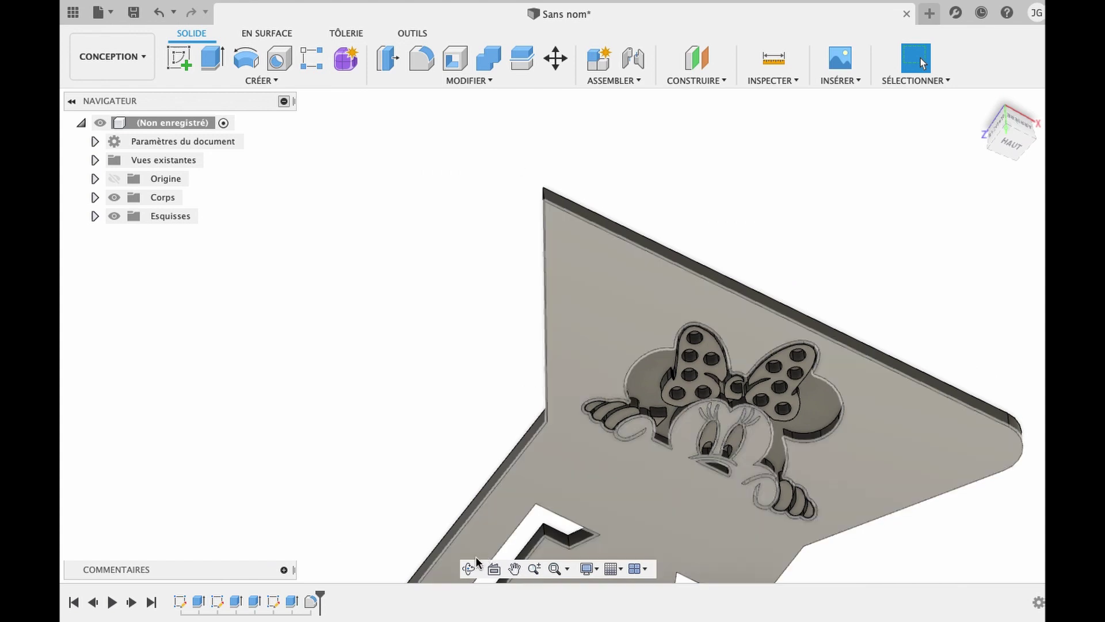
pyautogui.click(468, 569)
pyautogui.moveTo(533, 301); pyautogui.dragTo(574, 327)
pyautogui.press('Escape')
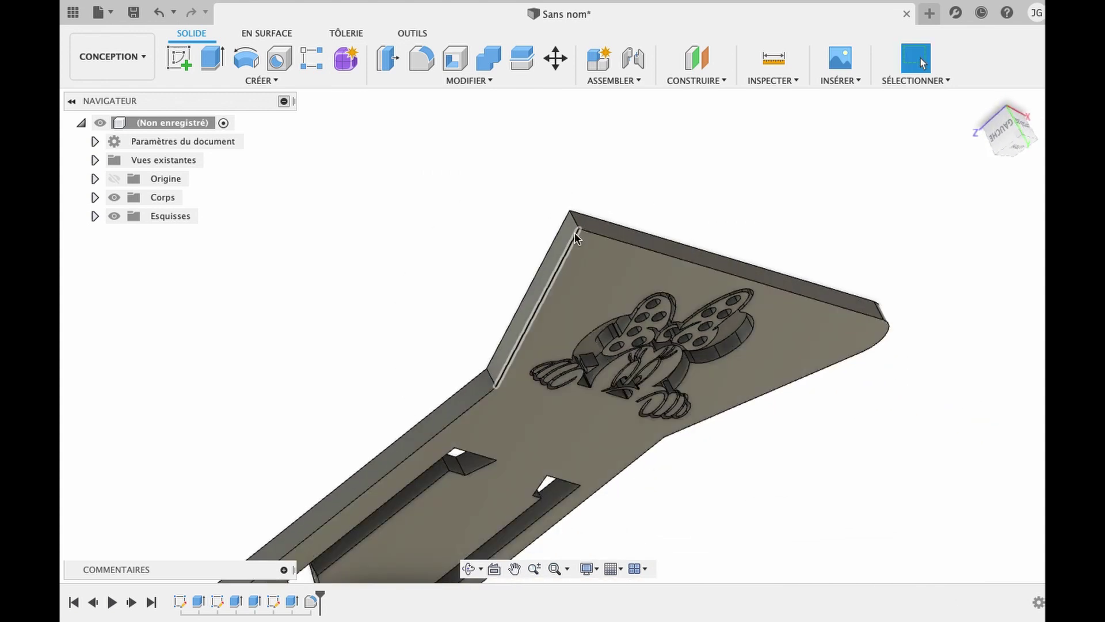
pyautogui.click(421, 58)
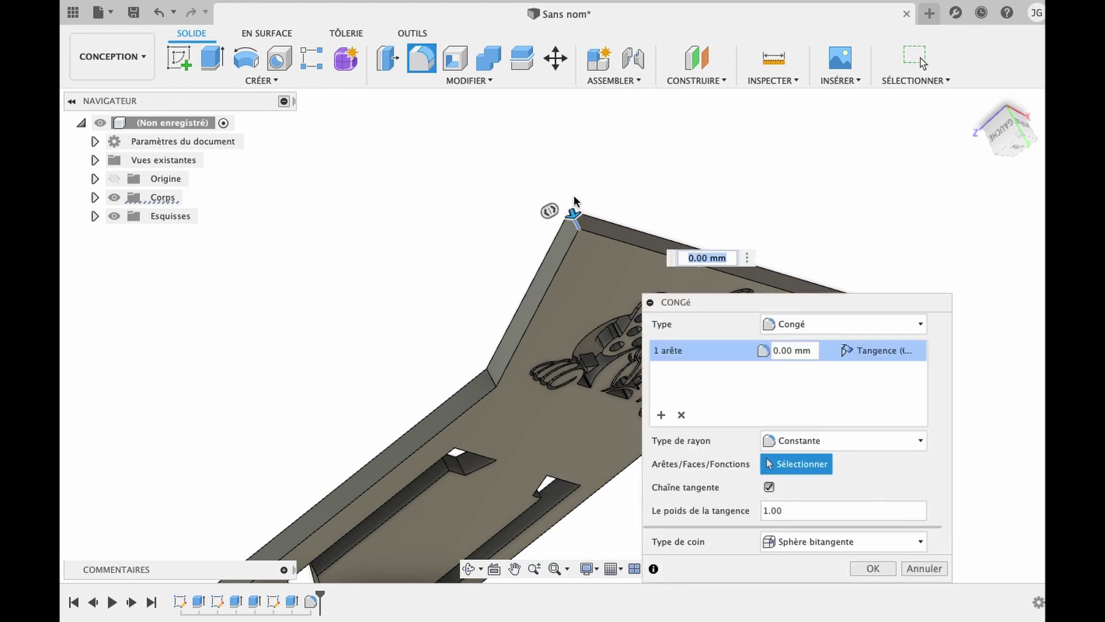
pyautogui.moveTo(575, 220); pyautogui.dragTo(576, 232)
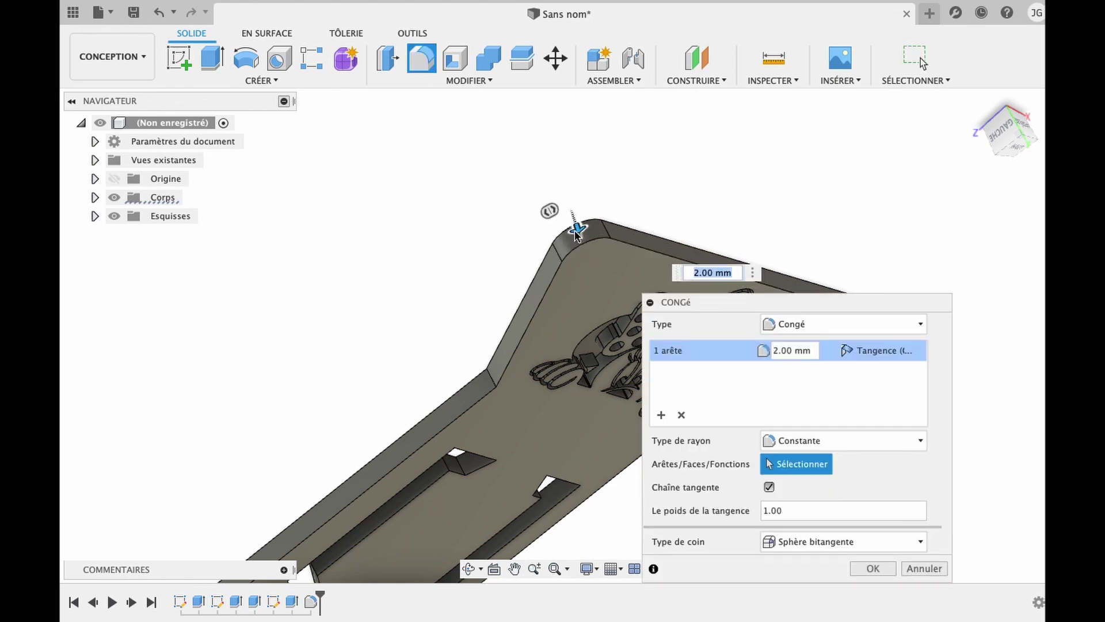
pyautogui.press('Return')
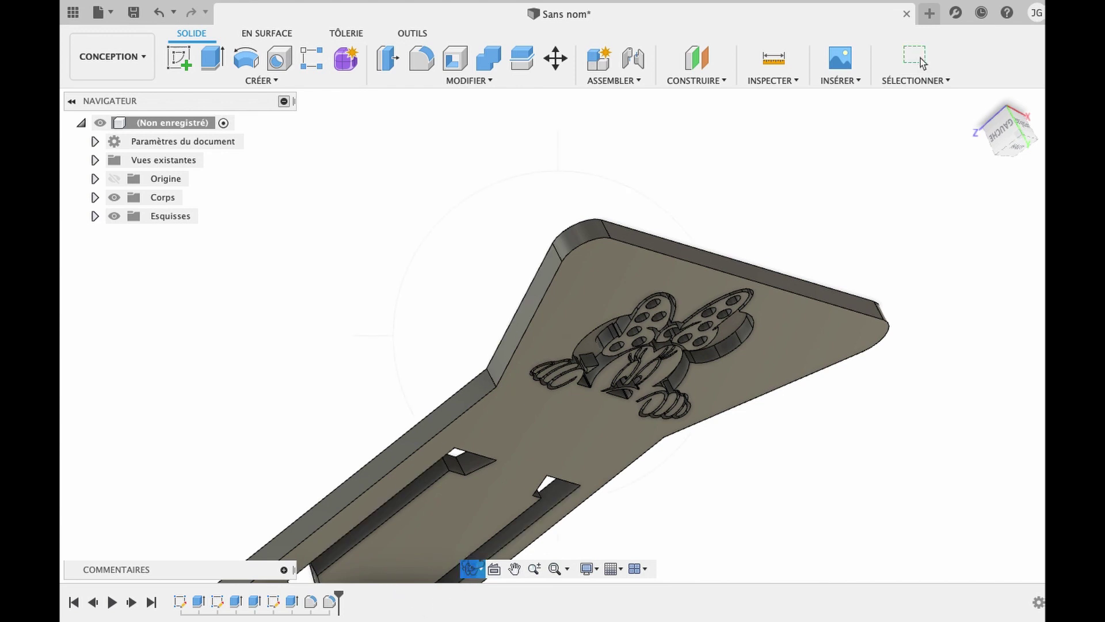
# Step: Round the left-hand corner edge of the plate's narrow end with a 2 mm fillet
pyautogui.moveTo(640, 418); pyautogui.dragTo(657, 335)
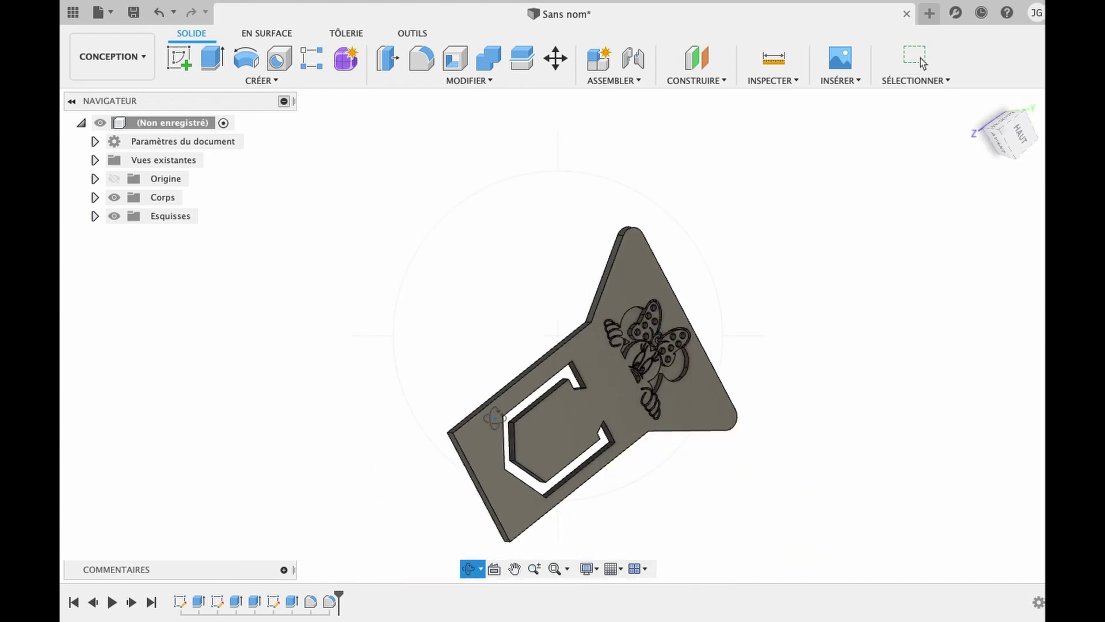
pyautogui.click(922, 62)
pyautogui.scroll(3, 450, 437)
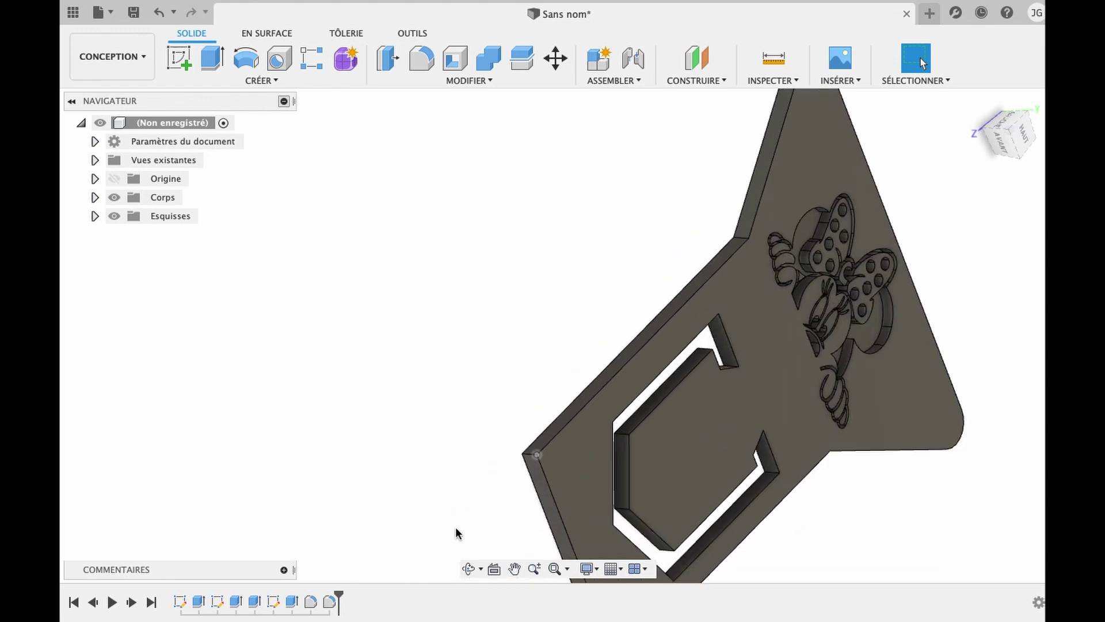
pyautogui.scroll(3, 557, 430)
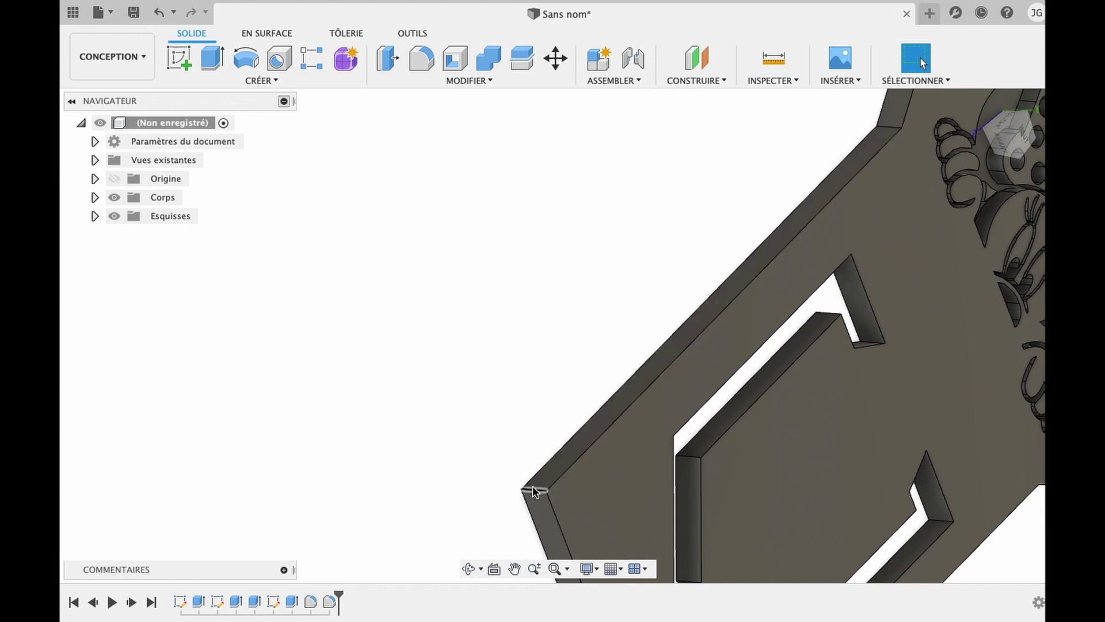
pyautogui.click(534, 492)
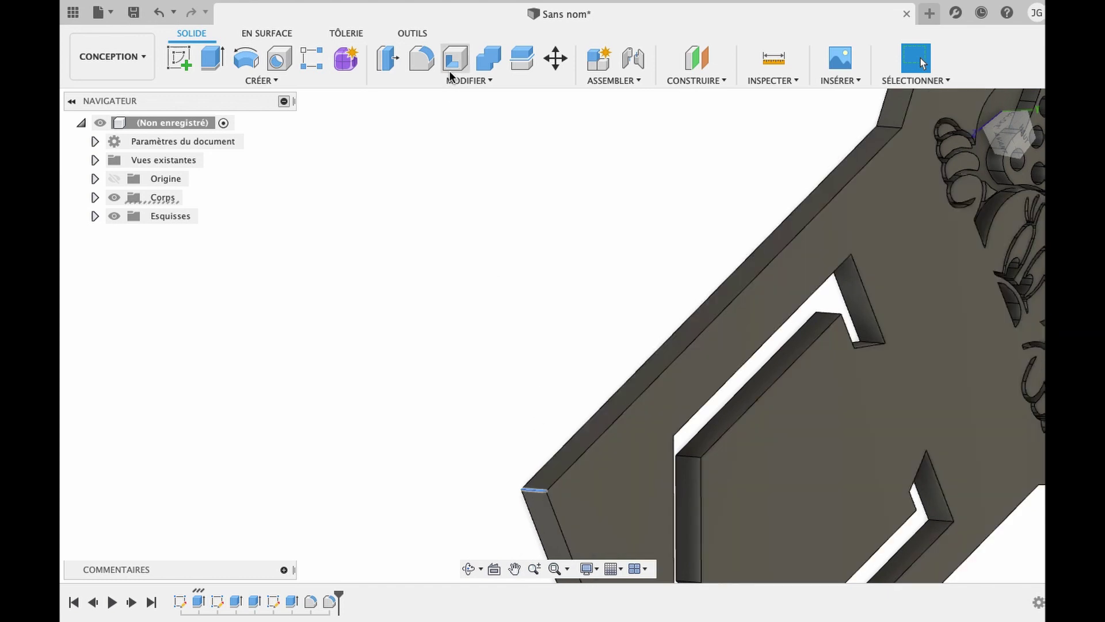
pyautogui.press('f')
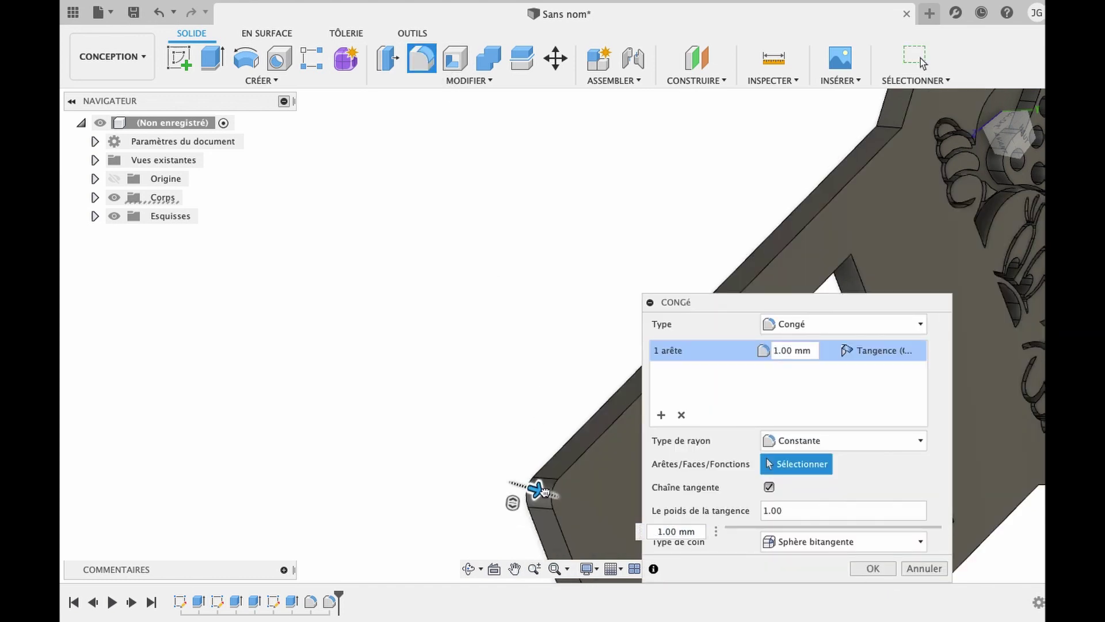
pyautogui.moveTo(544, 491); pyautogui.dragTo(531, 499)
pyautogui.click(875, 570)
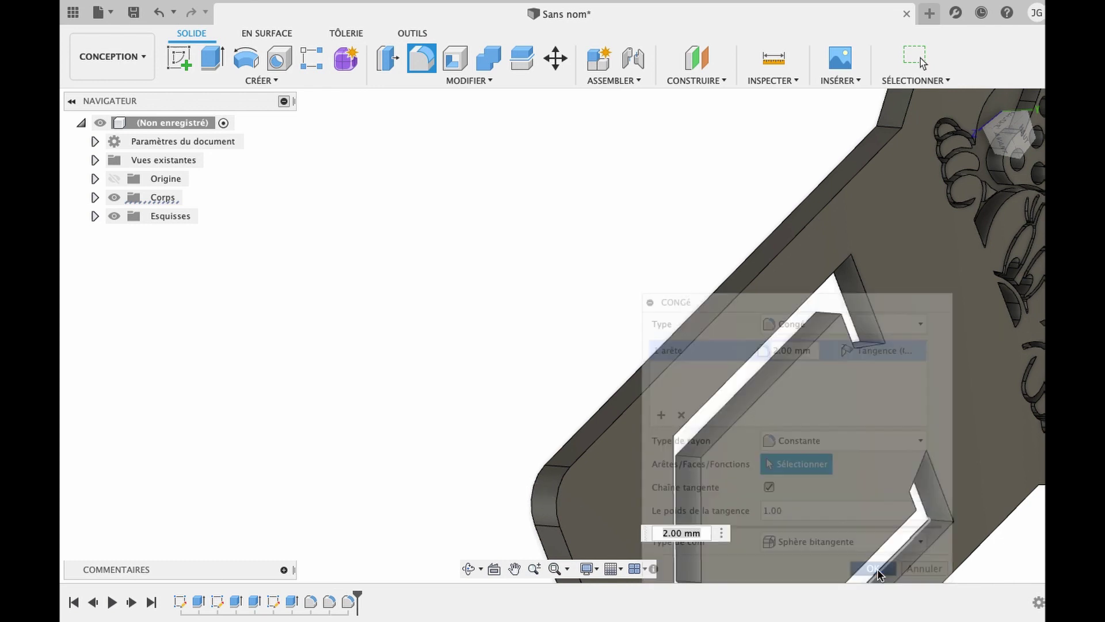
# Step: Fillet the remaining right-hand corner edge of the plate's narrow end with a 2 mm radius
pyautogui.click(469, 570)
pyautogui.moveTo(743, 444); pyautogui.dragTo(619, 235)
pyautogui.scroll(6, 617, 230)
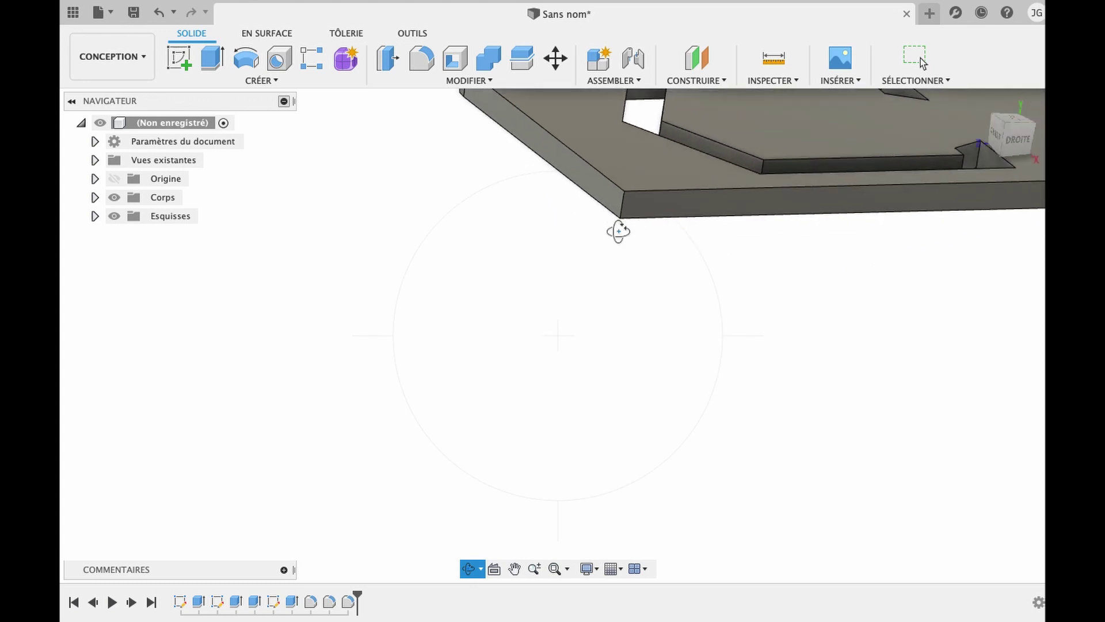
pyautogui.press('Escape')
pyautogui.click(631, 196)
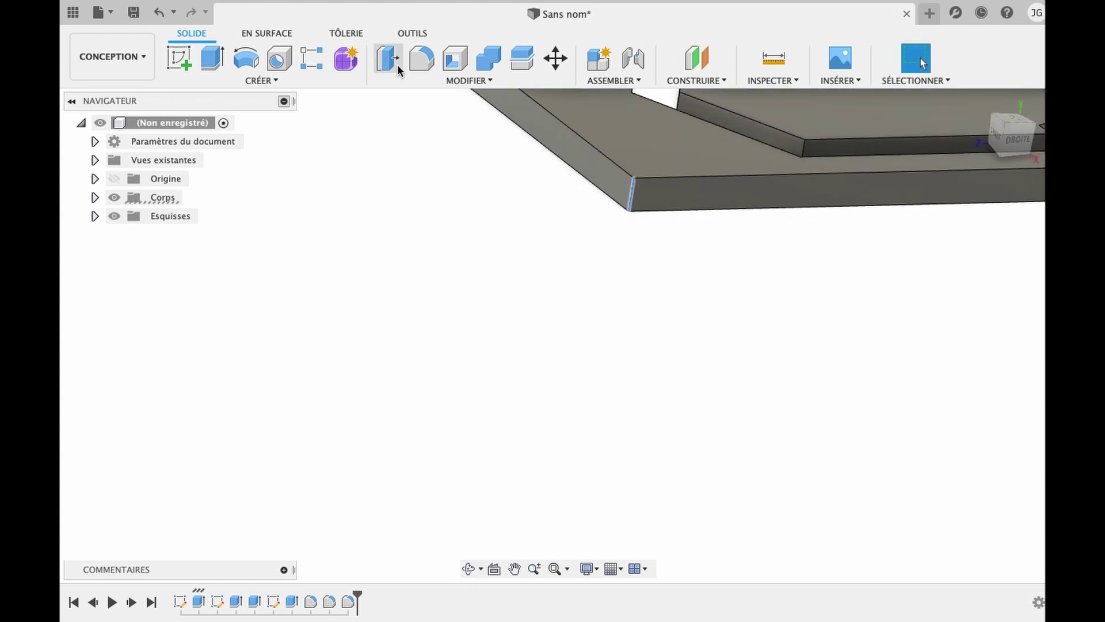
pyautogui.press('f')
pyautogui.moveTo(627, 202); pyautogui.dragTo(633, 200)
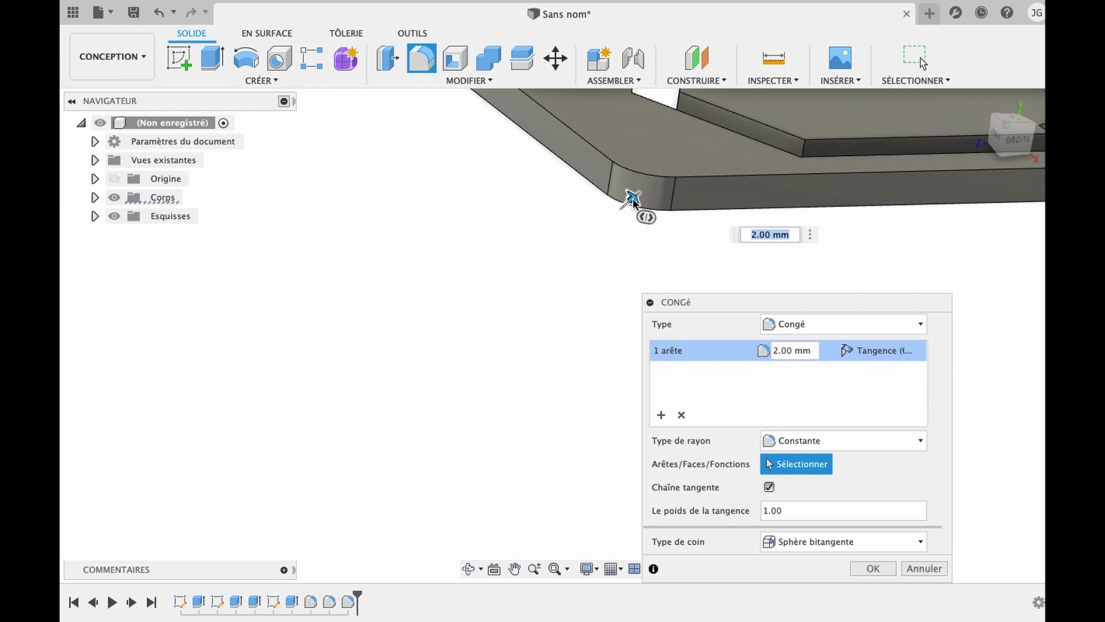
pyautogui.press('Return')
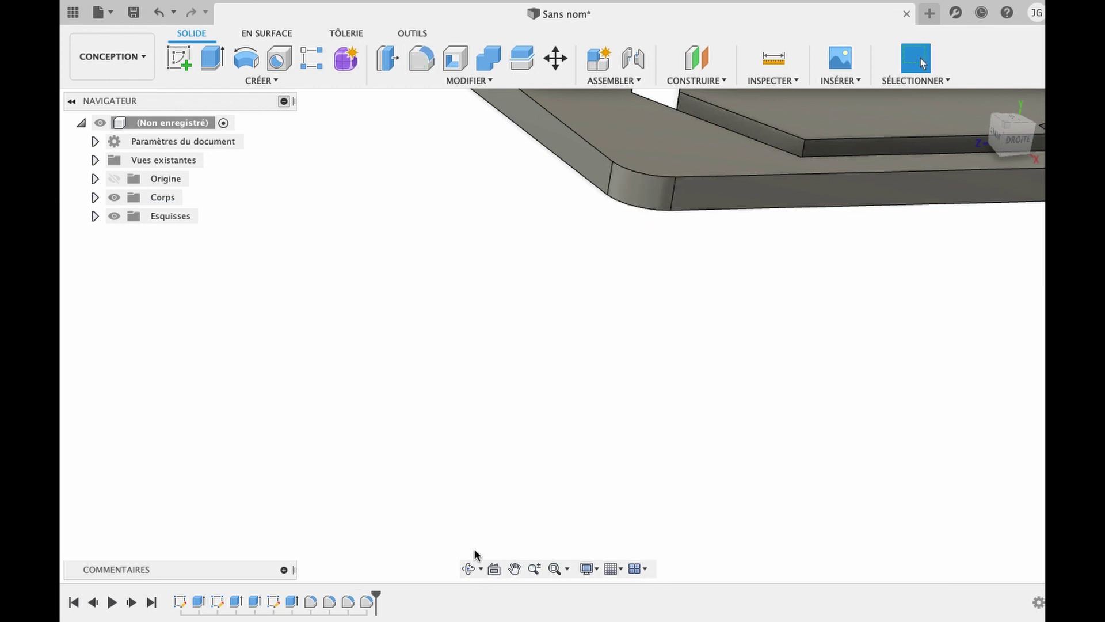
# Step: Examine the whole plate from several angles, including its rounded corners, clip tongue and engraved drawing
pyautogui.click(469, 568)
pyautogui.moveTo(581, 323); pyautogui.dragTo(593, 350)
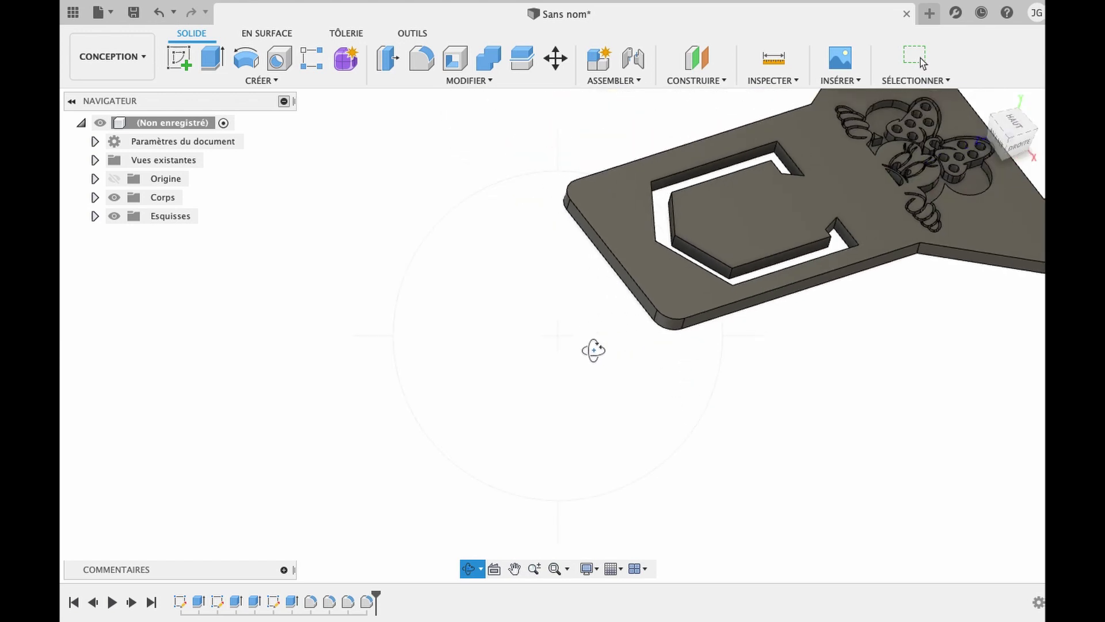
pyautogui.moveTo(693, 265); pyautogui.dragTo(727, 334)
pyautogui.scroll(-2, 729, 333)
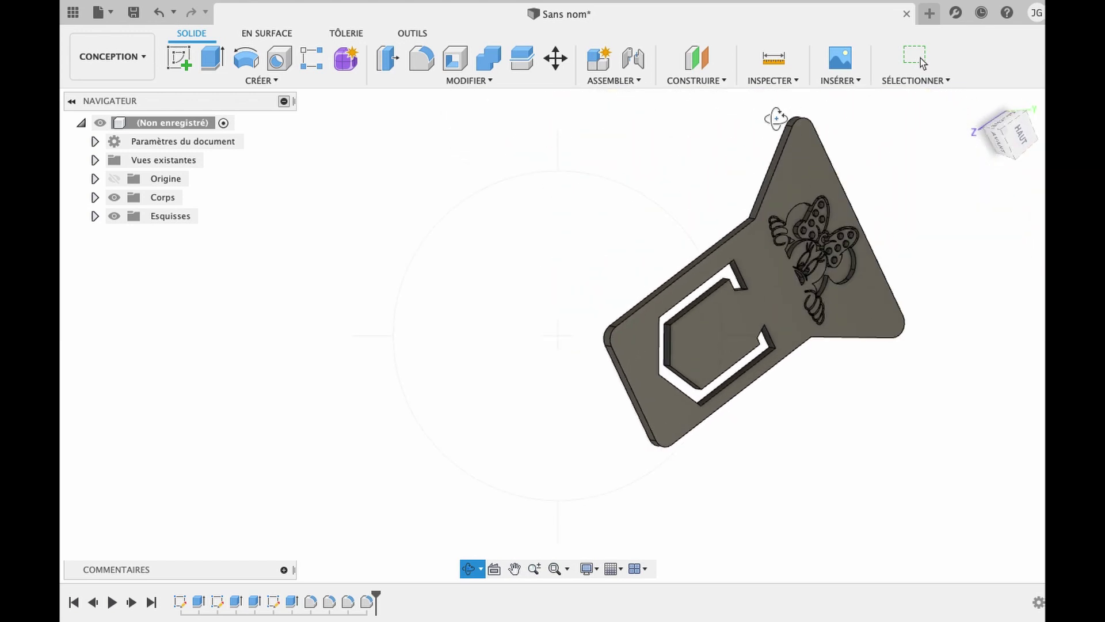
pyautogui.moveTo(776, 118); pyautogui.dragTo(712, 83)
pyautogui.scroll(5, 692, 297)
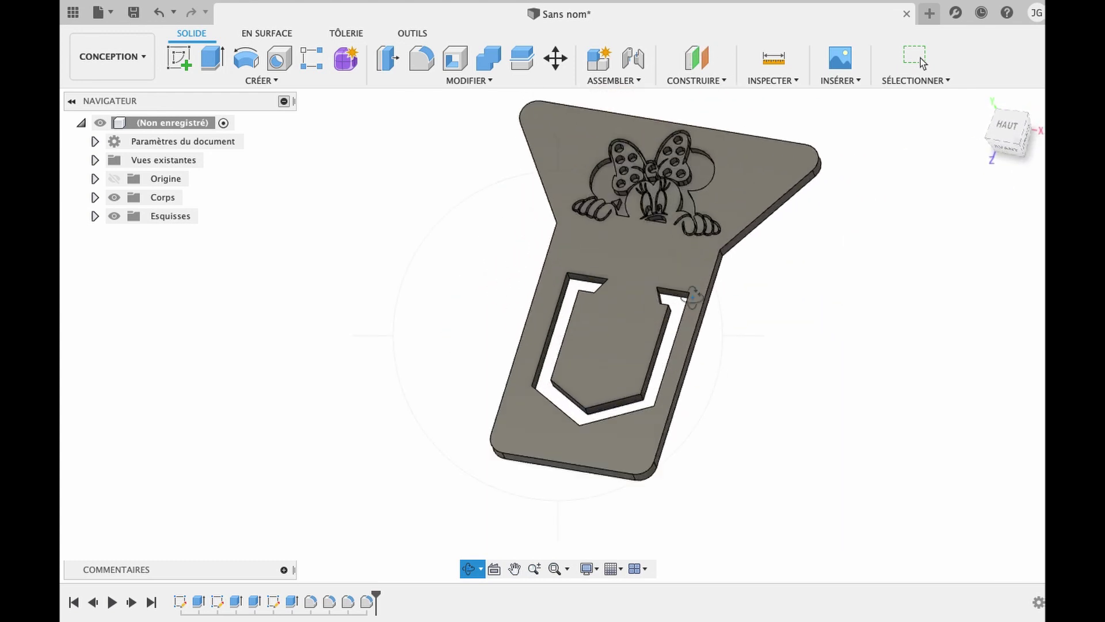
pyautogui.scroll(3, 686, 331)
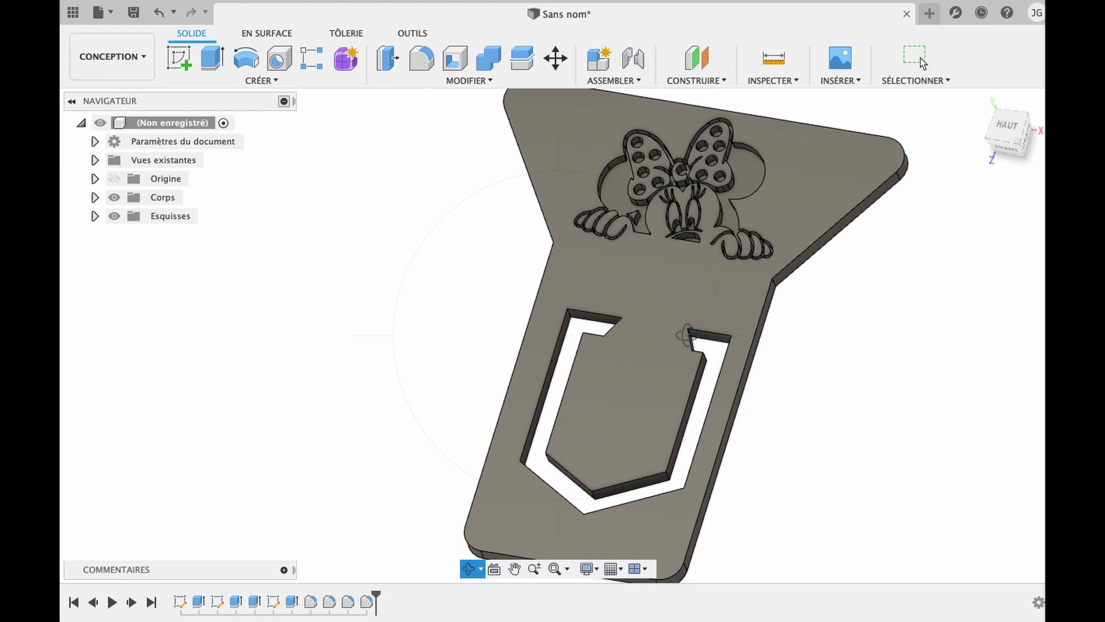